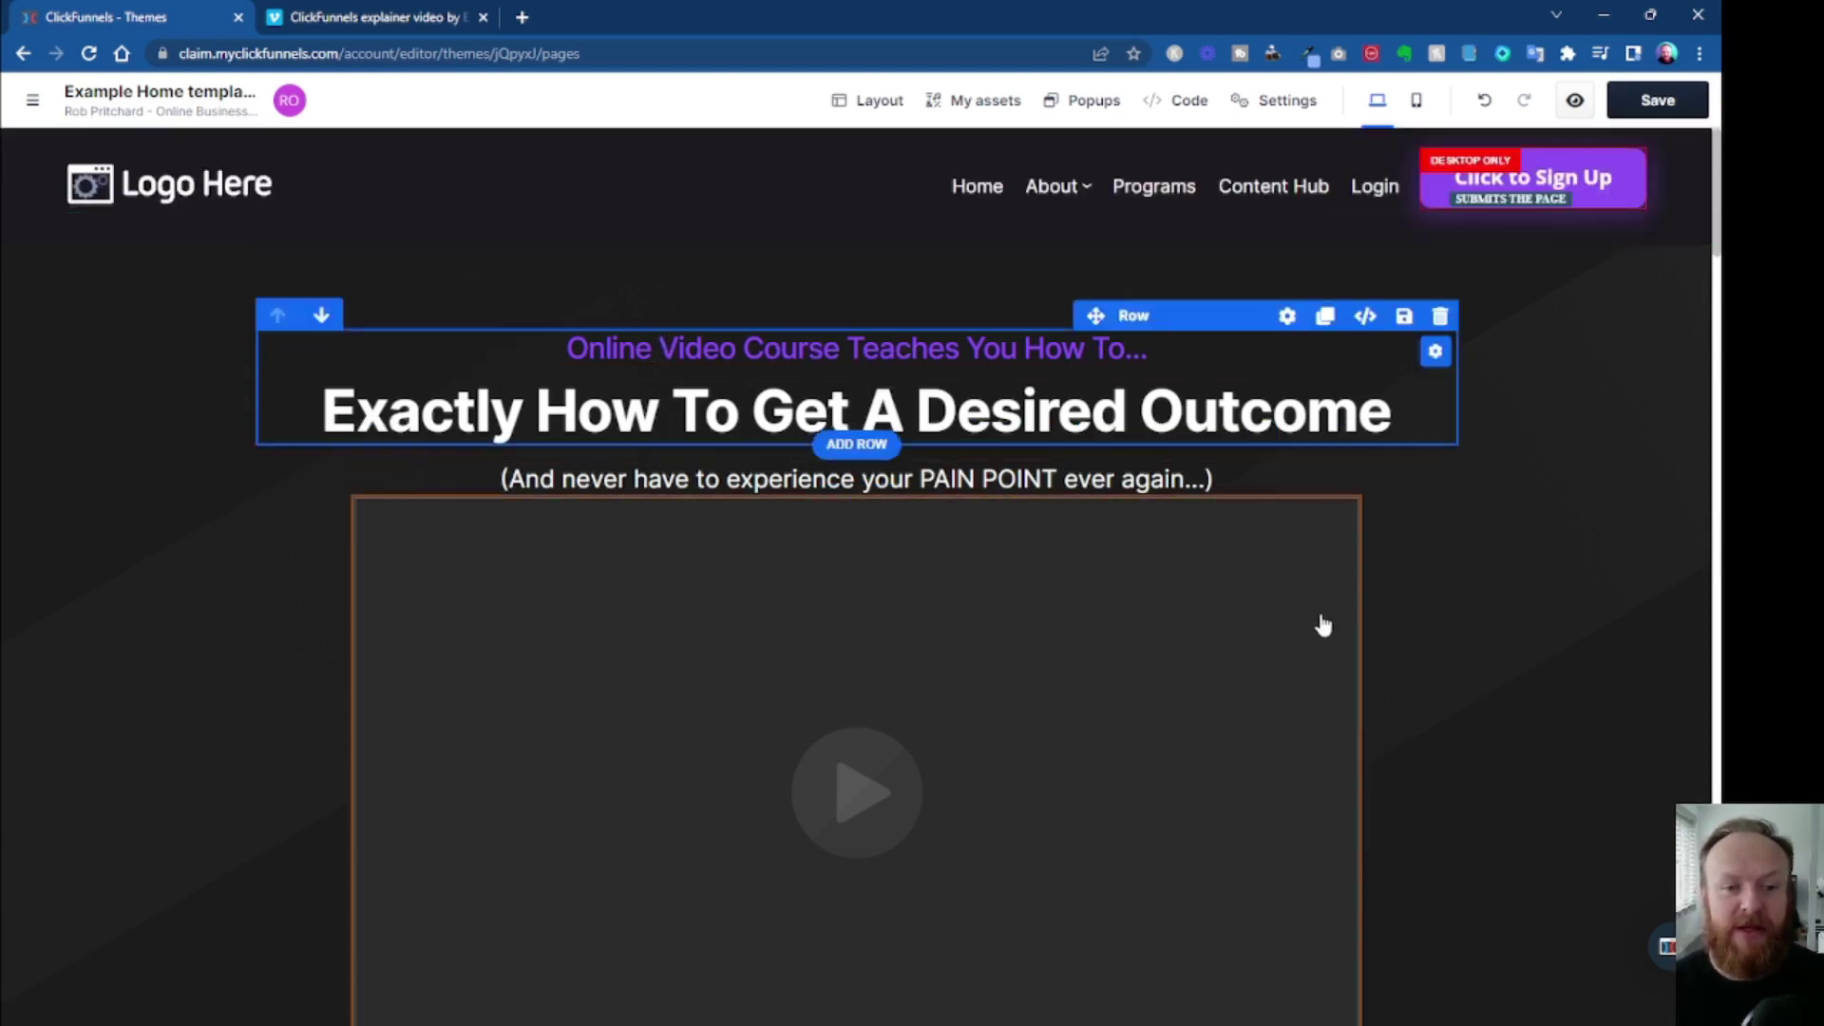
Open the hero video element's settings panel, closing and reopening it once.
{"action": "scroll", "coordinate": [1421, 693], "scroll_direction": "down", "scroll_amount": 1}
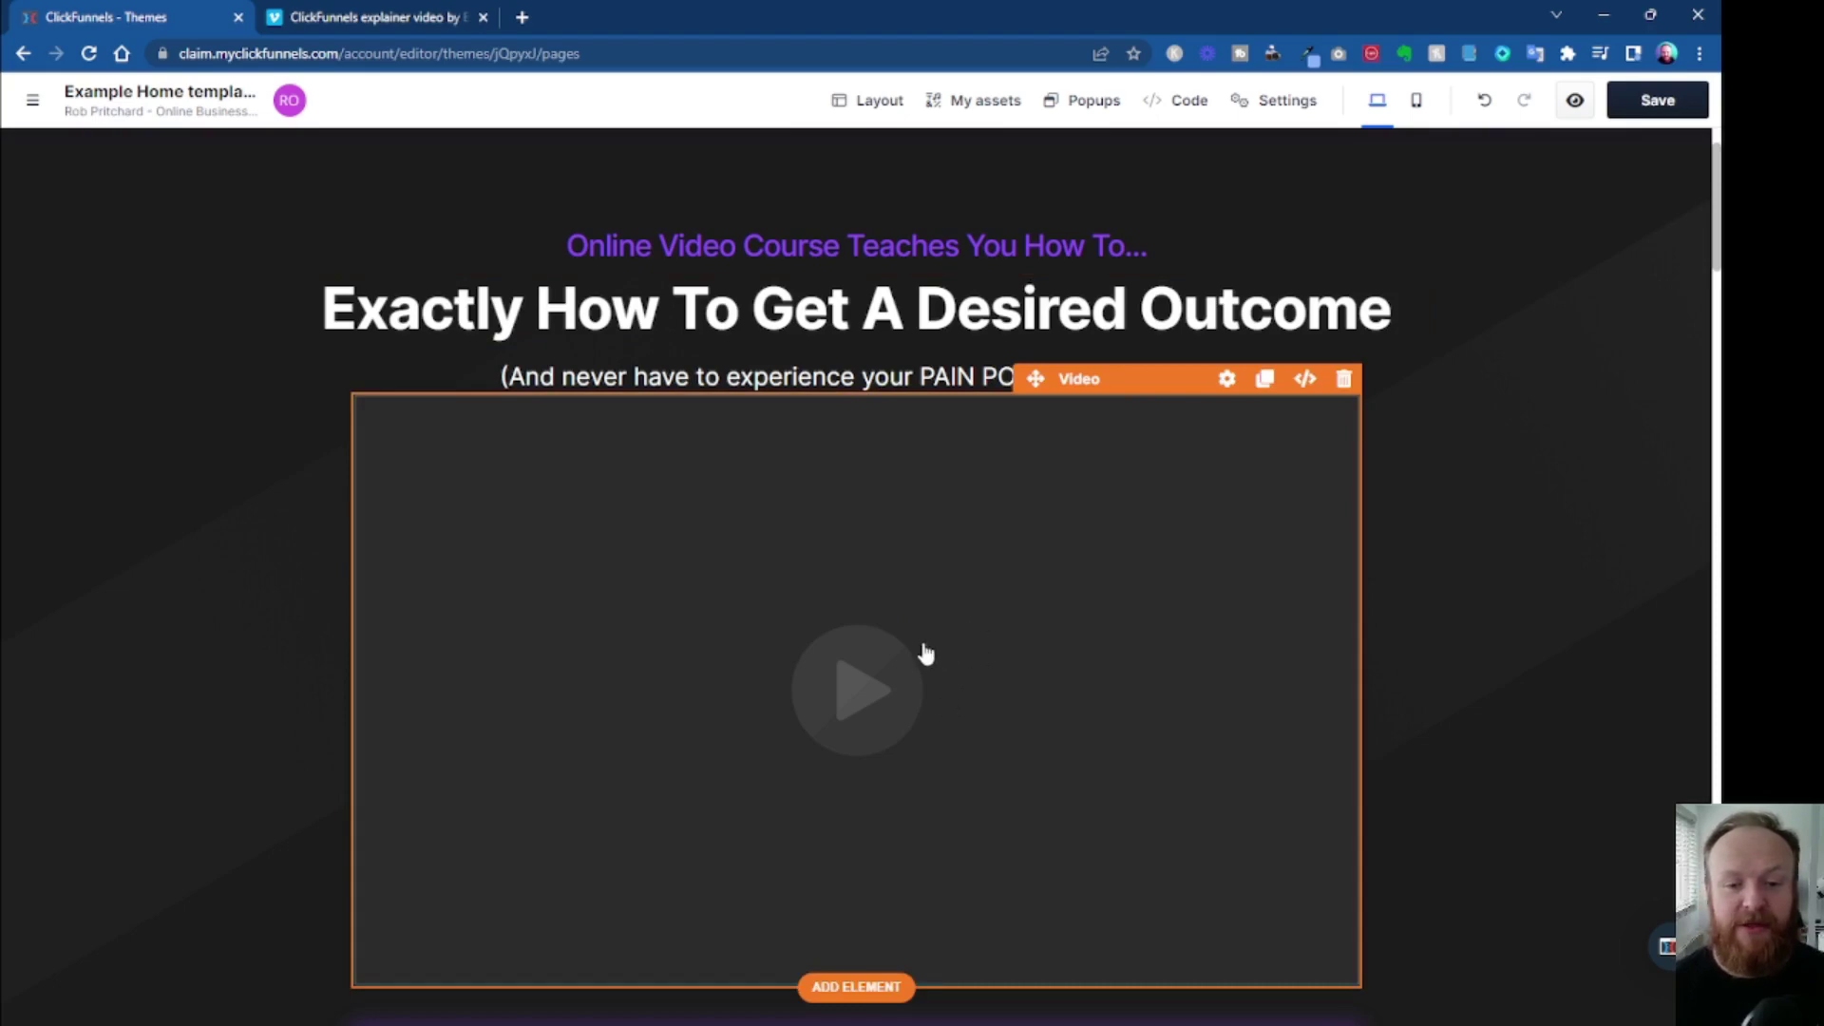
{"action": "left_click", "coordinate": [1228, 380]}
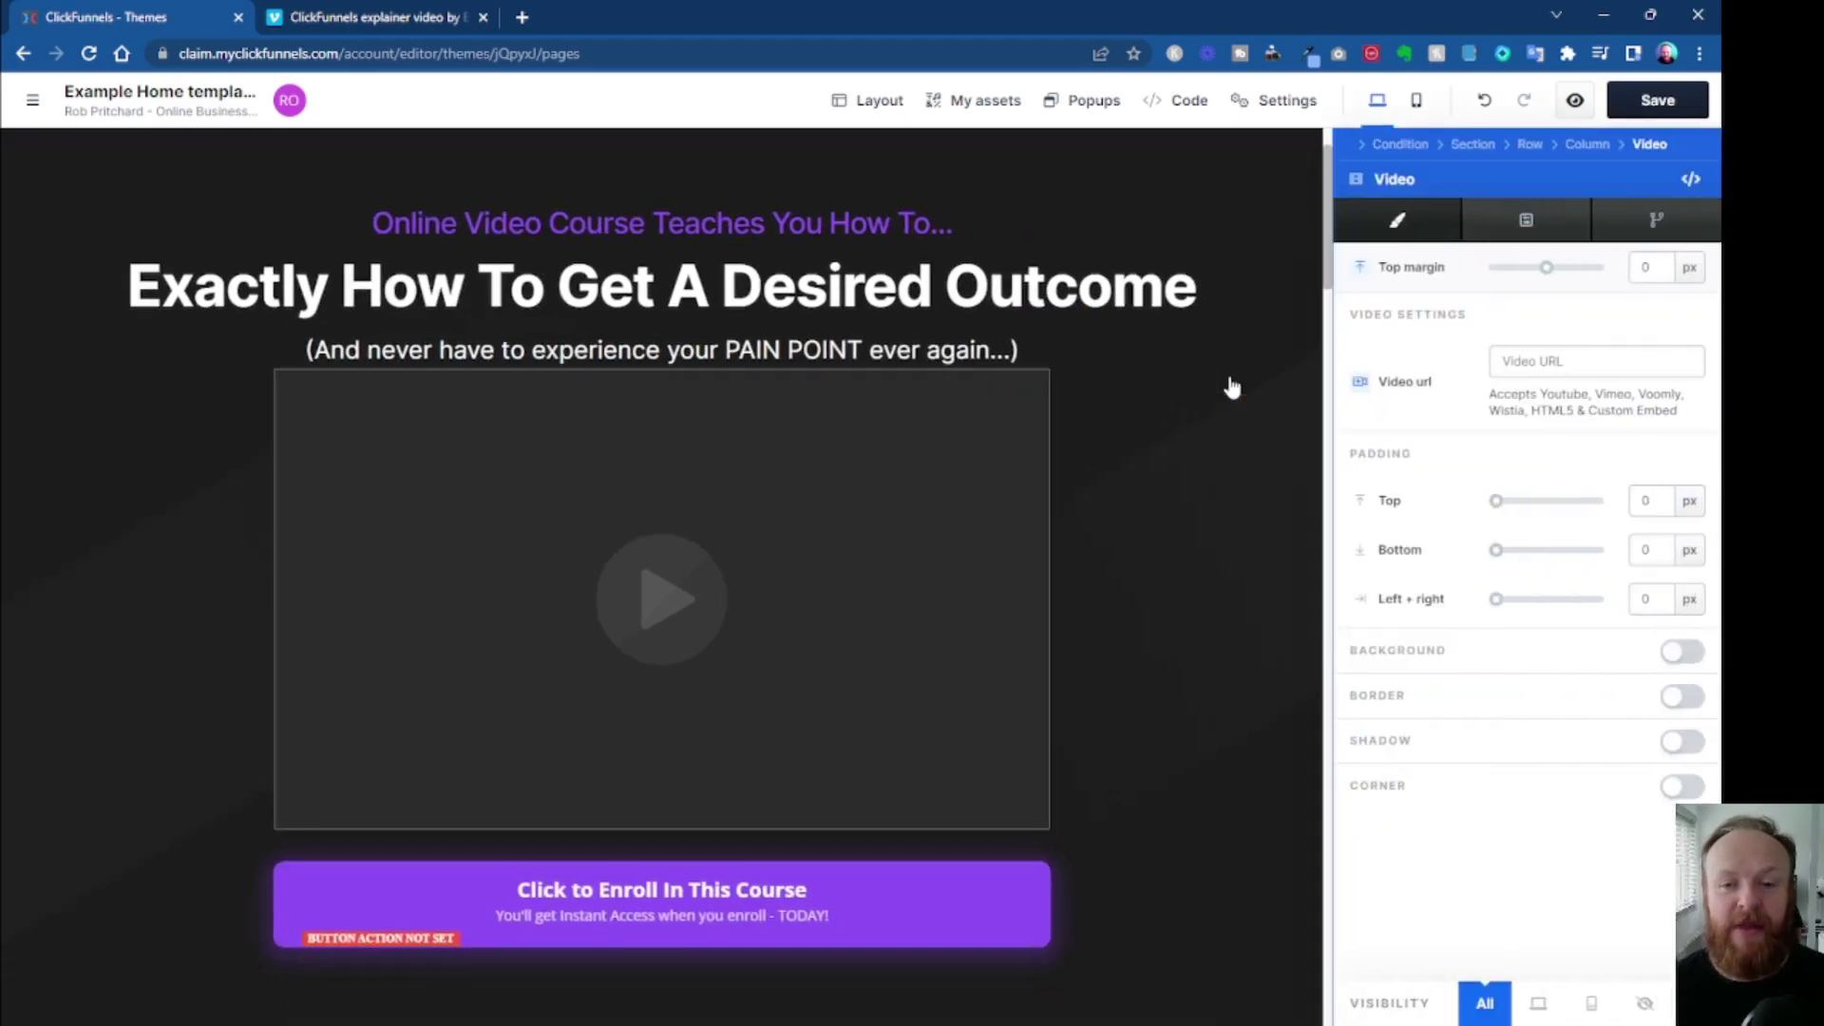
{"action": "left_click", "coordinate": [1195, 408]}
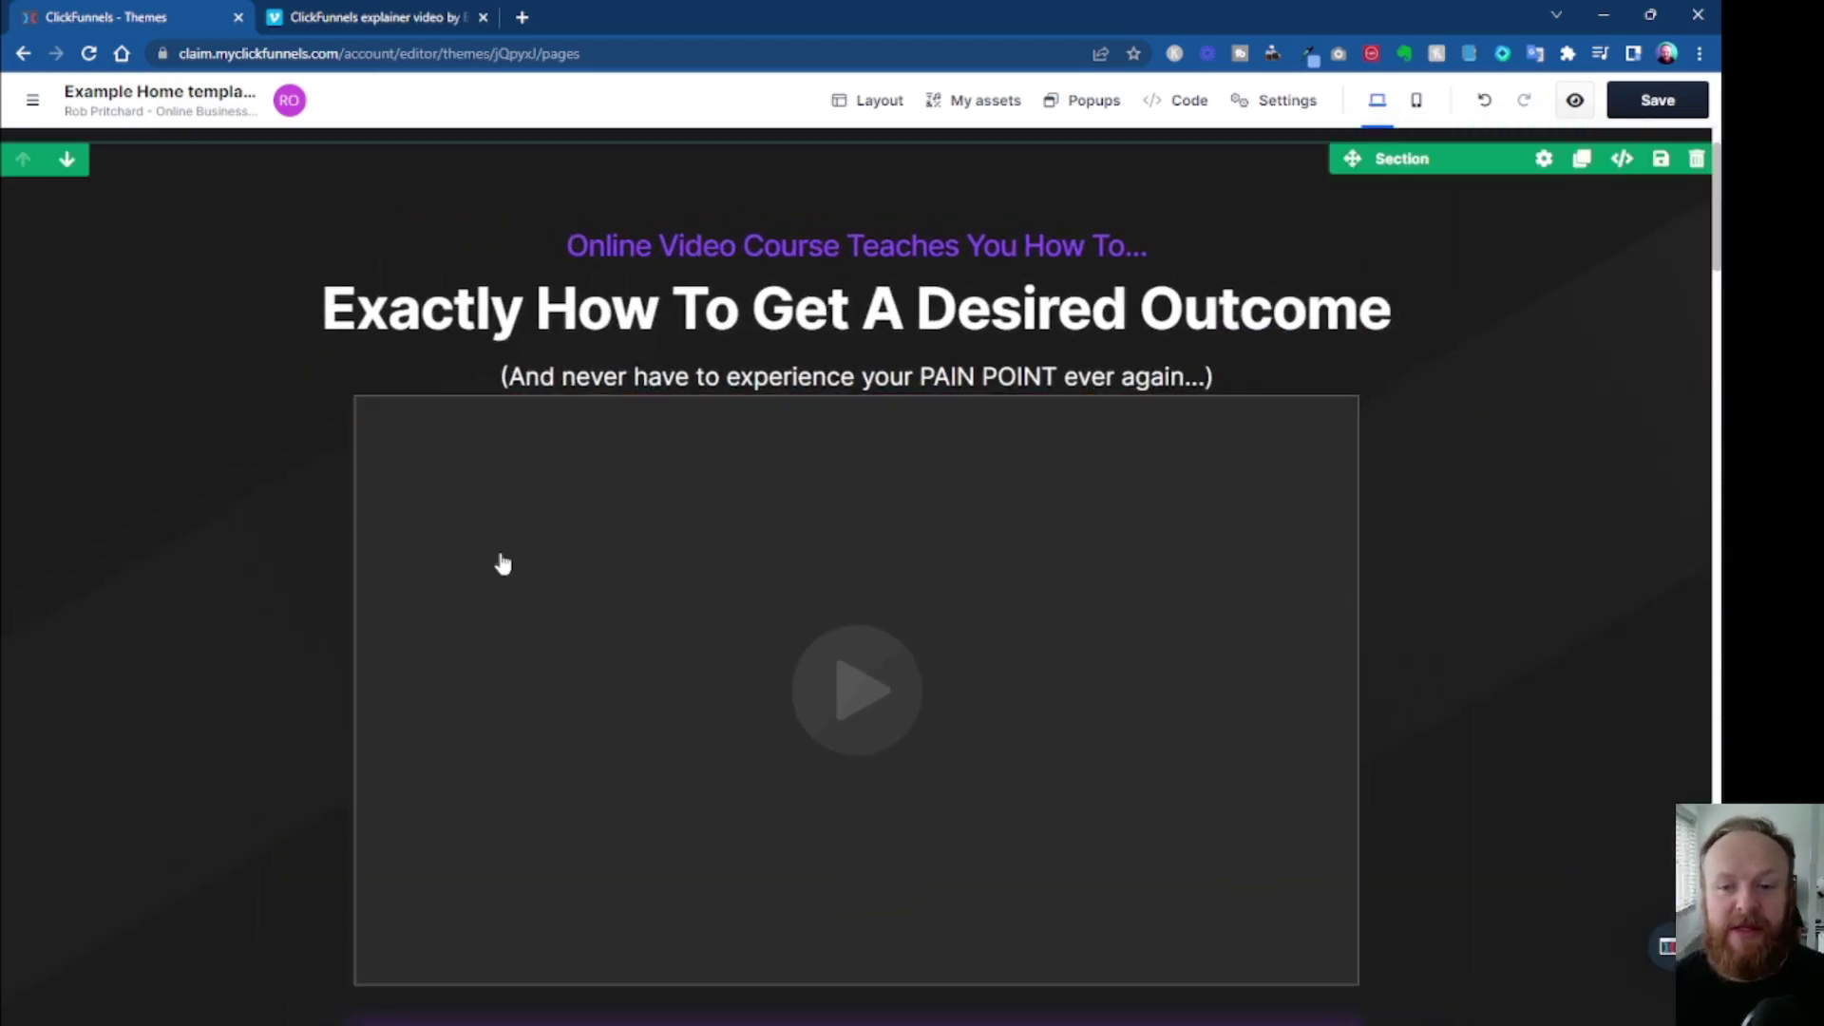
{"action": "left_click", "coordinate": [882, 562]}
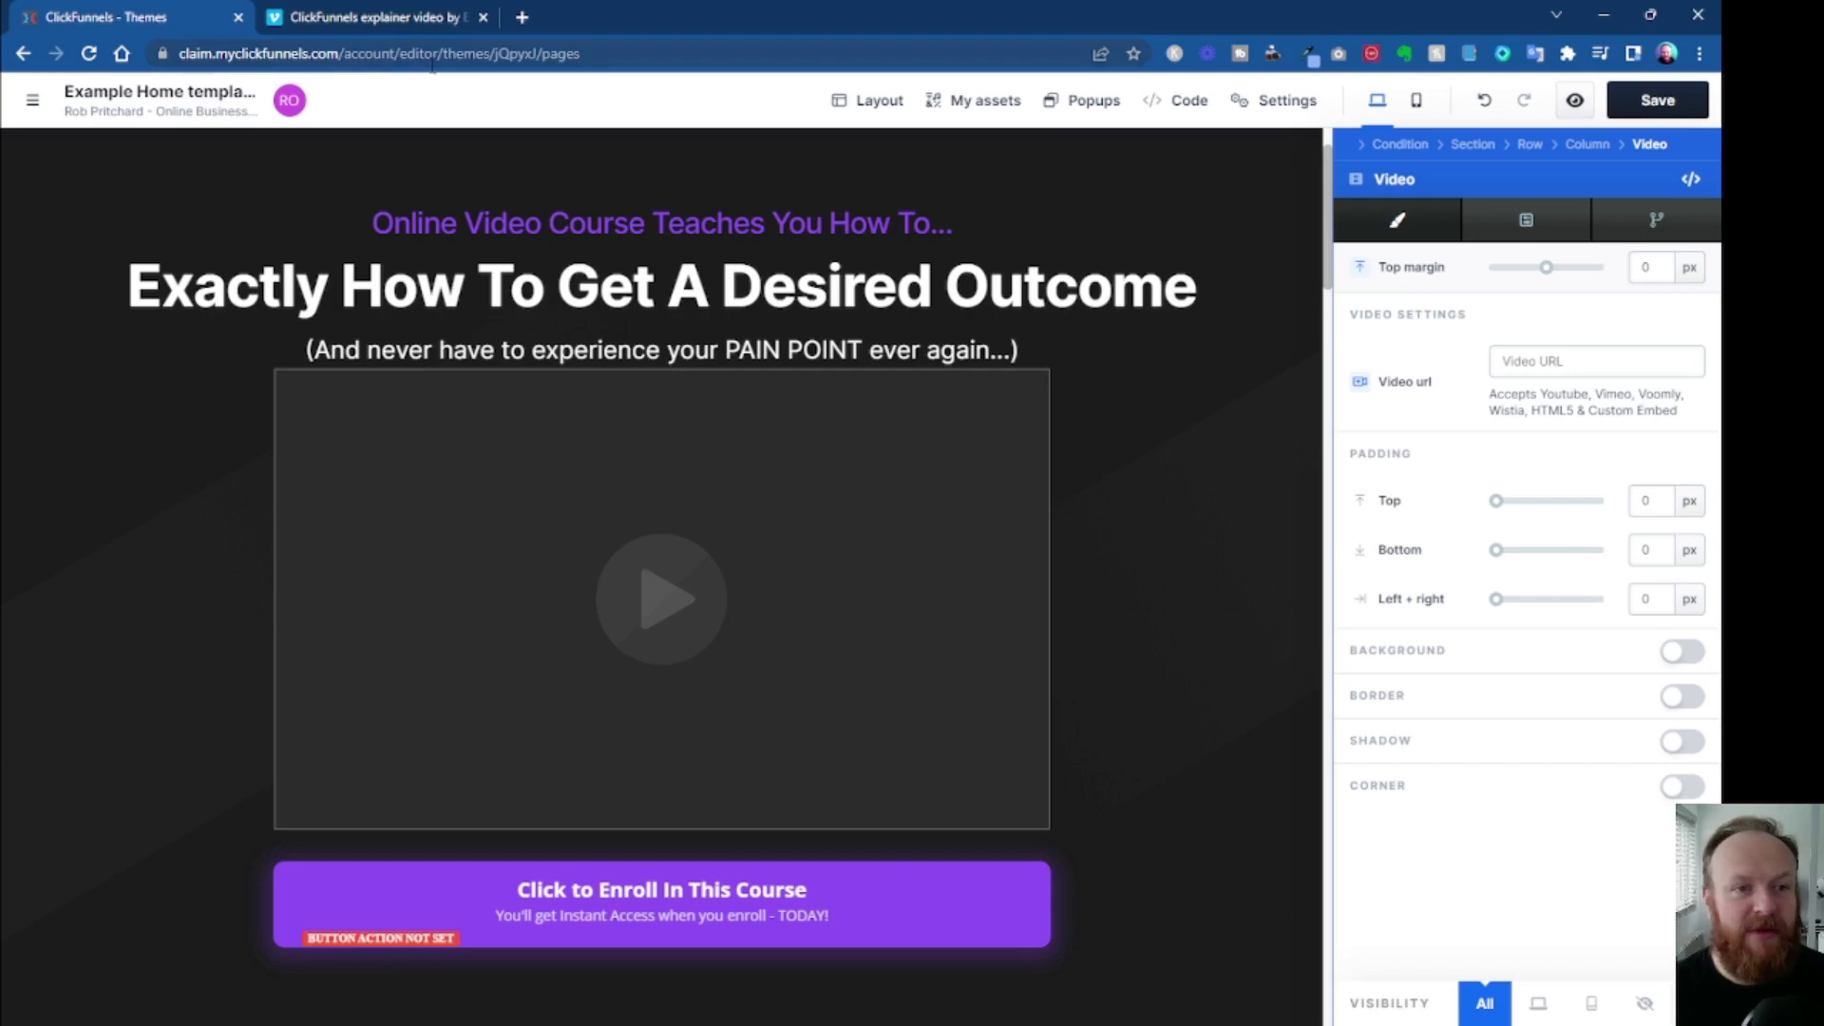
{"action": "left_click", "coordinate": [371, 19]}
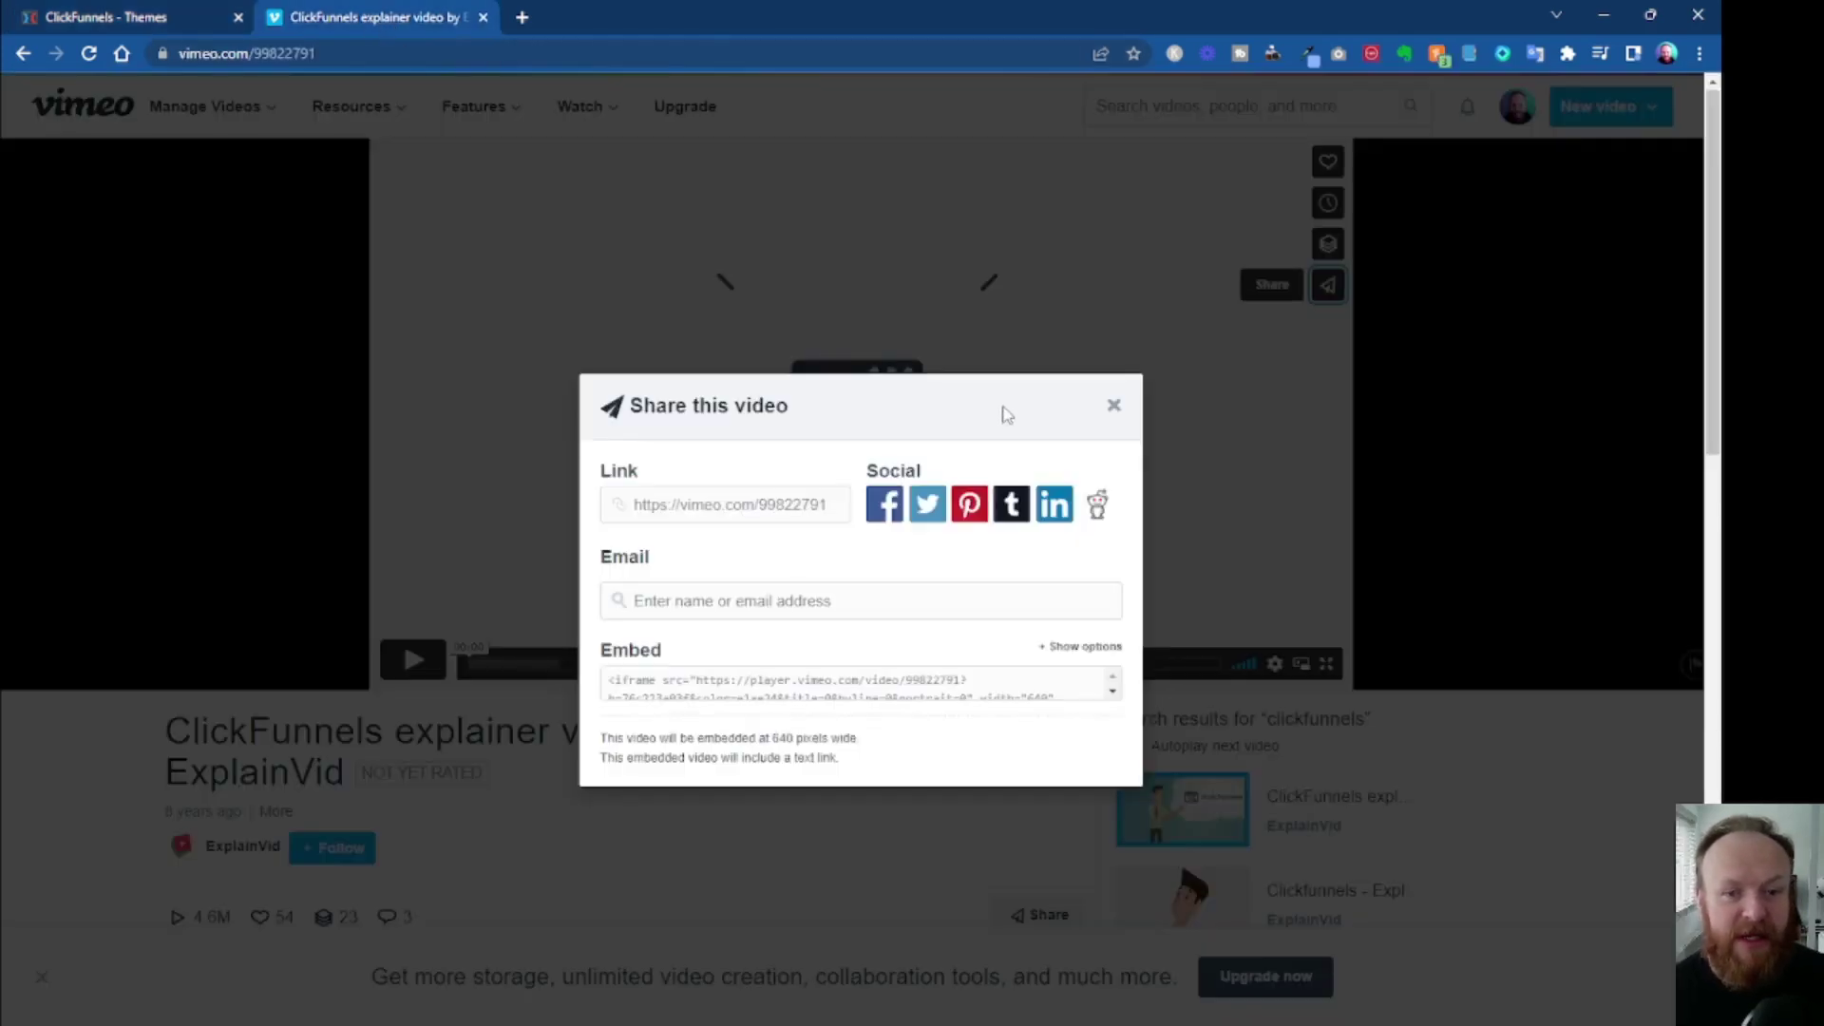
{"action": "left_click", "coordinate": [751, 513]}
{"action": "key", "text": "ctrl+c"}
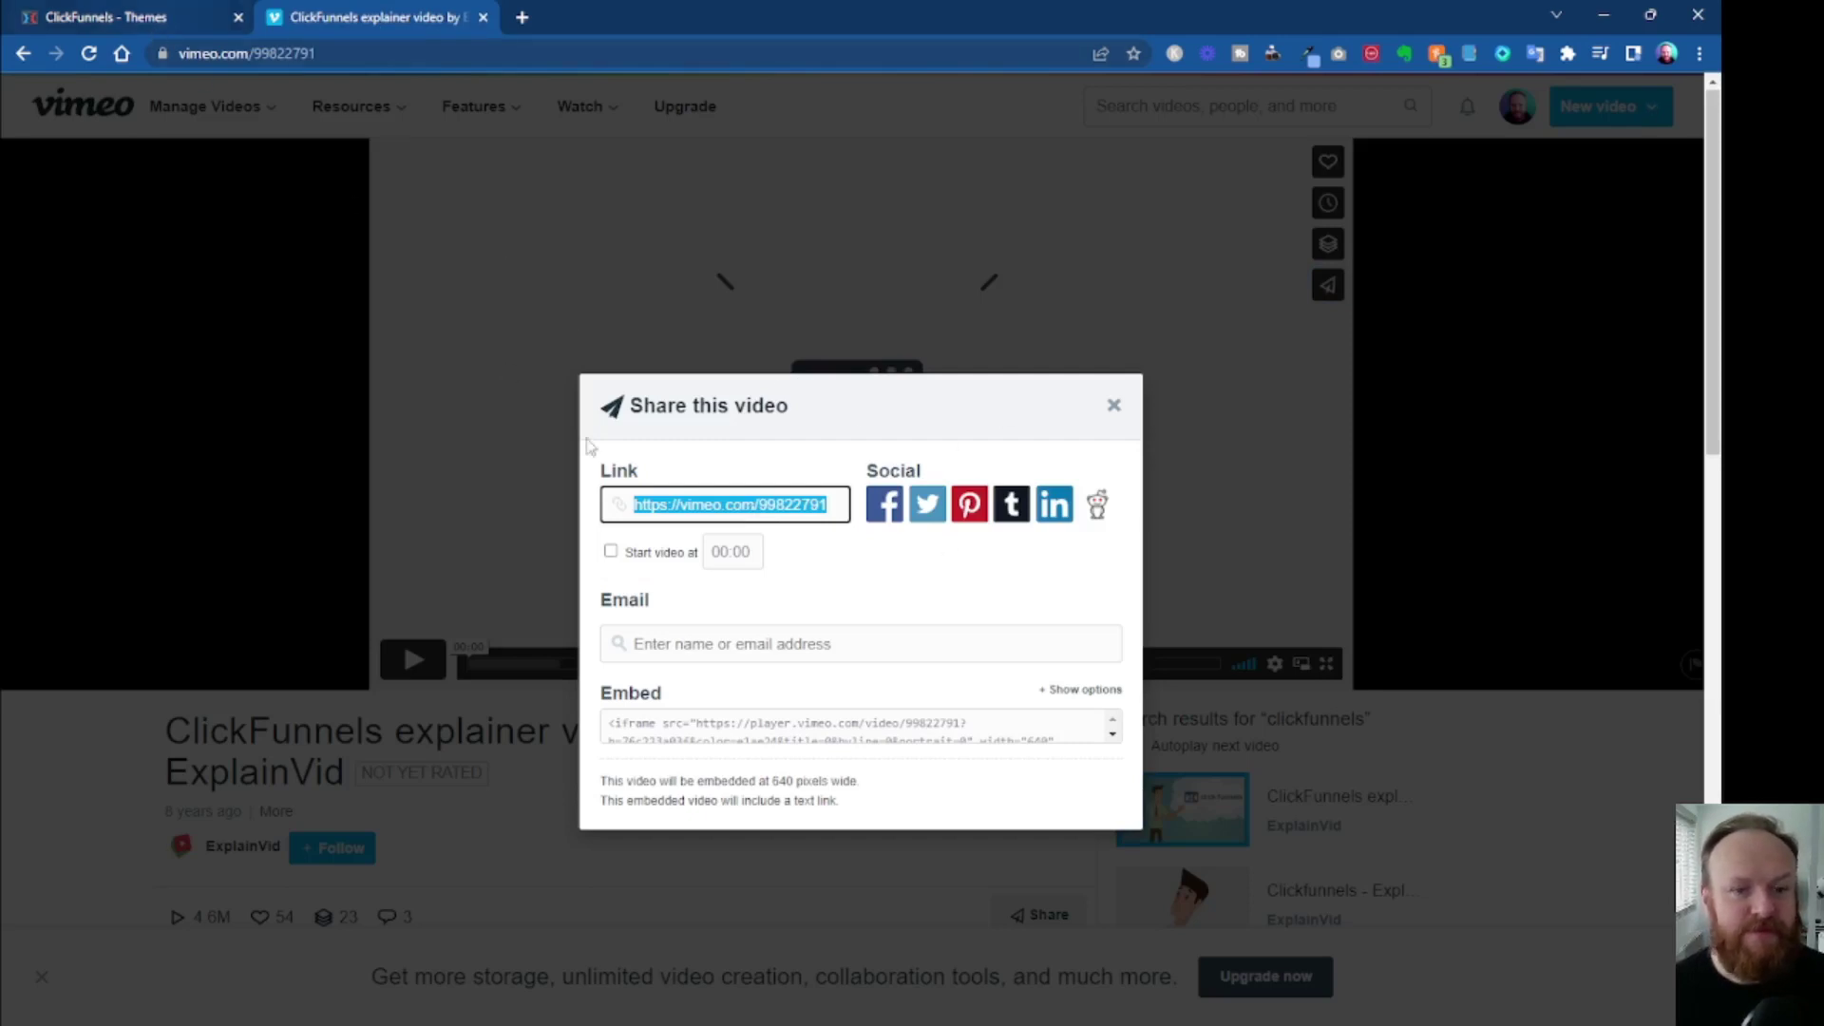
{"action": "left_click", "coordinate": [136, 25]}
{"action": "left_click", "coordinate": [1527, 365]}
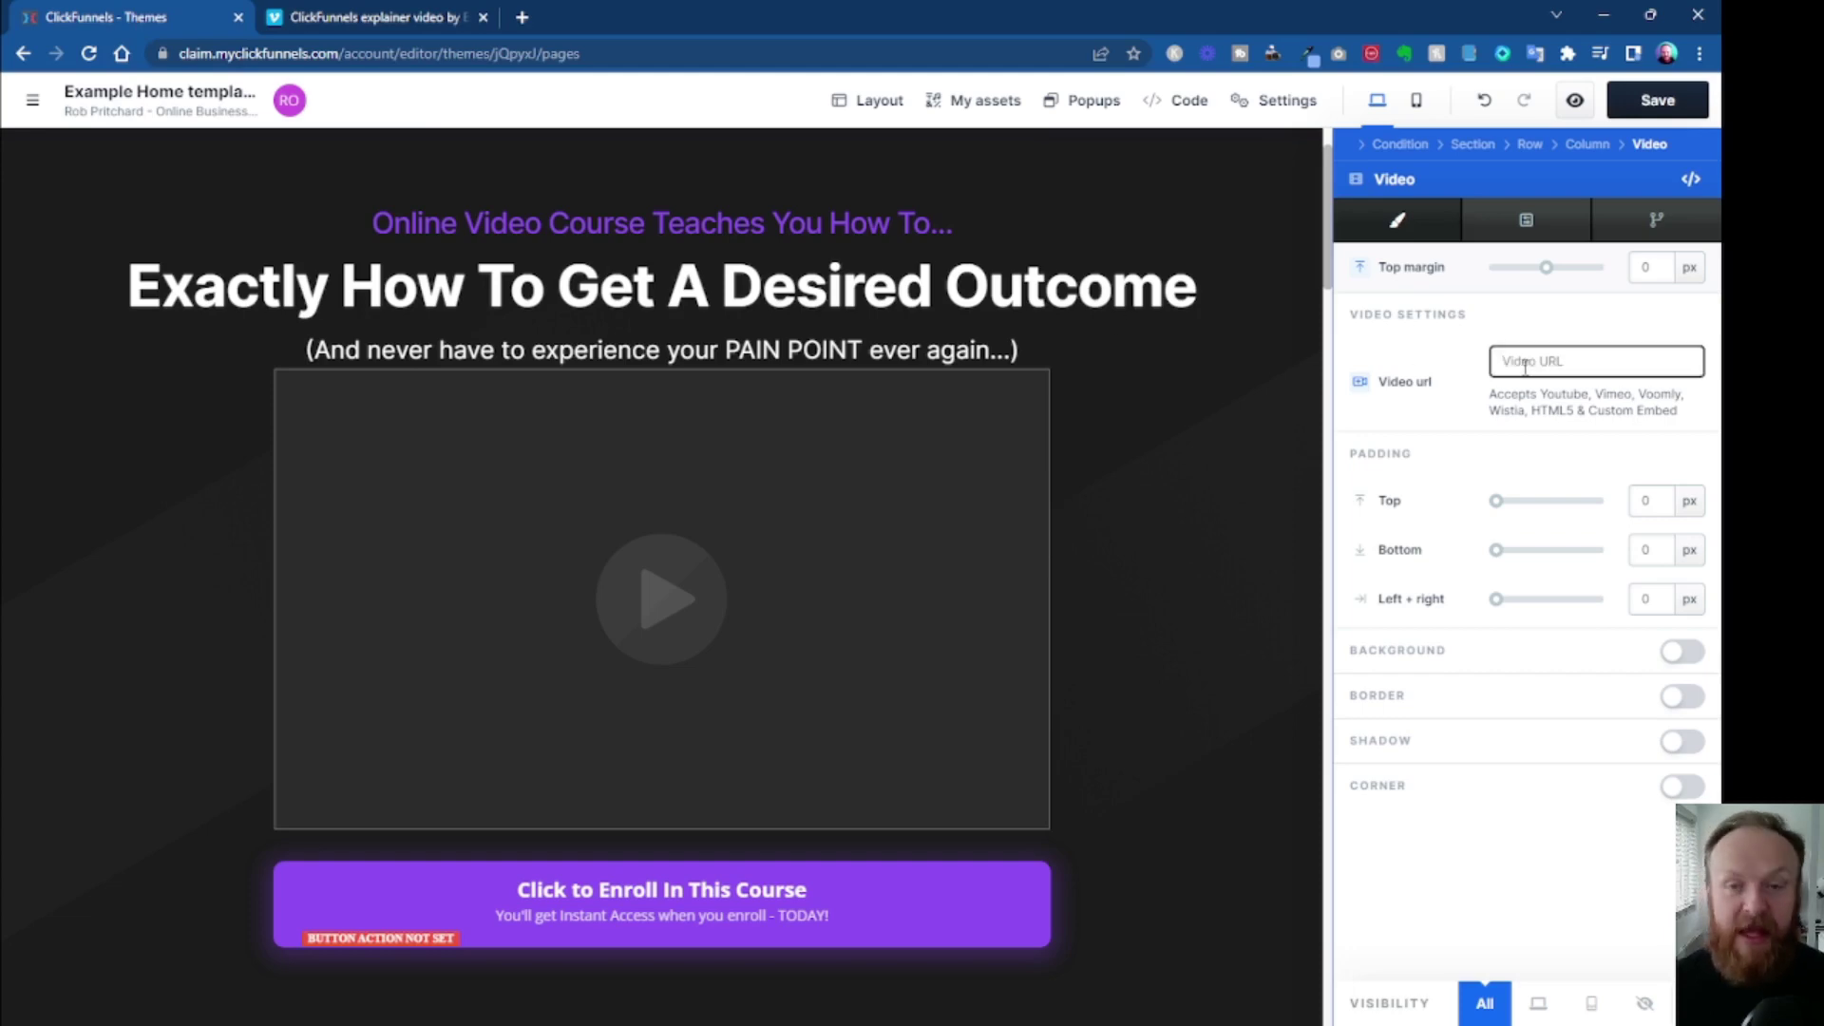
{"action": "key", "text": "ctrl+v"}
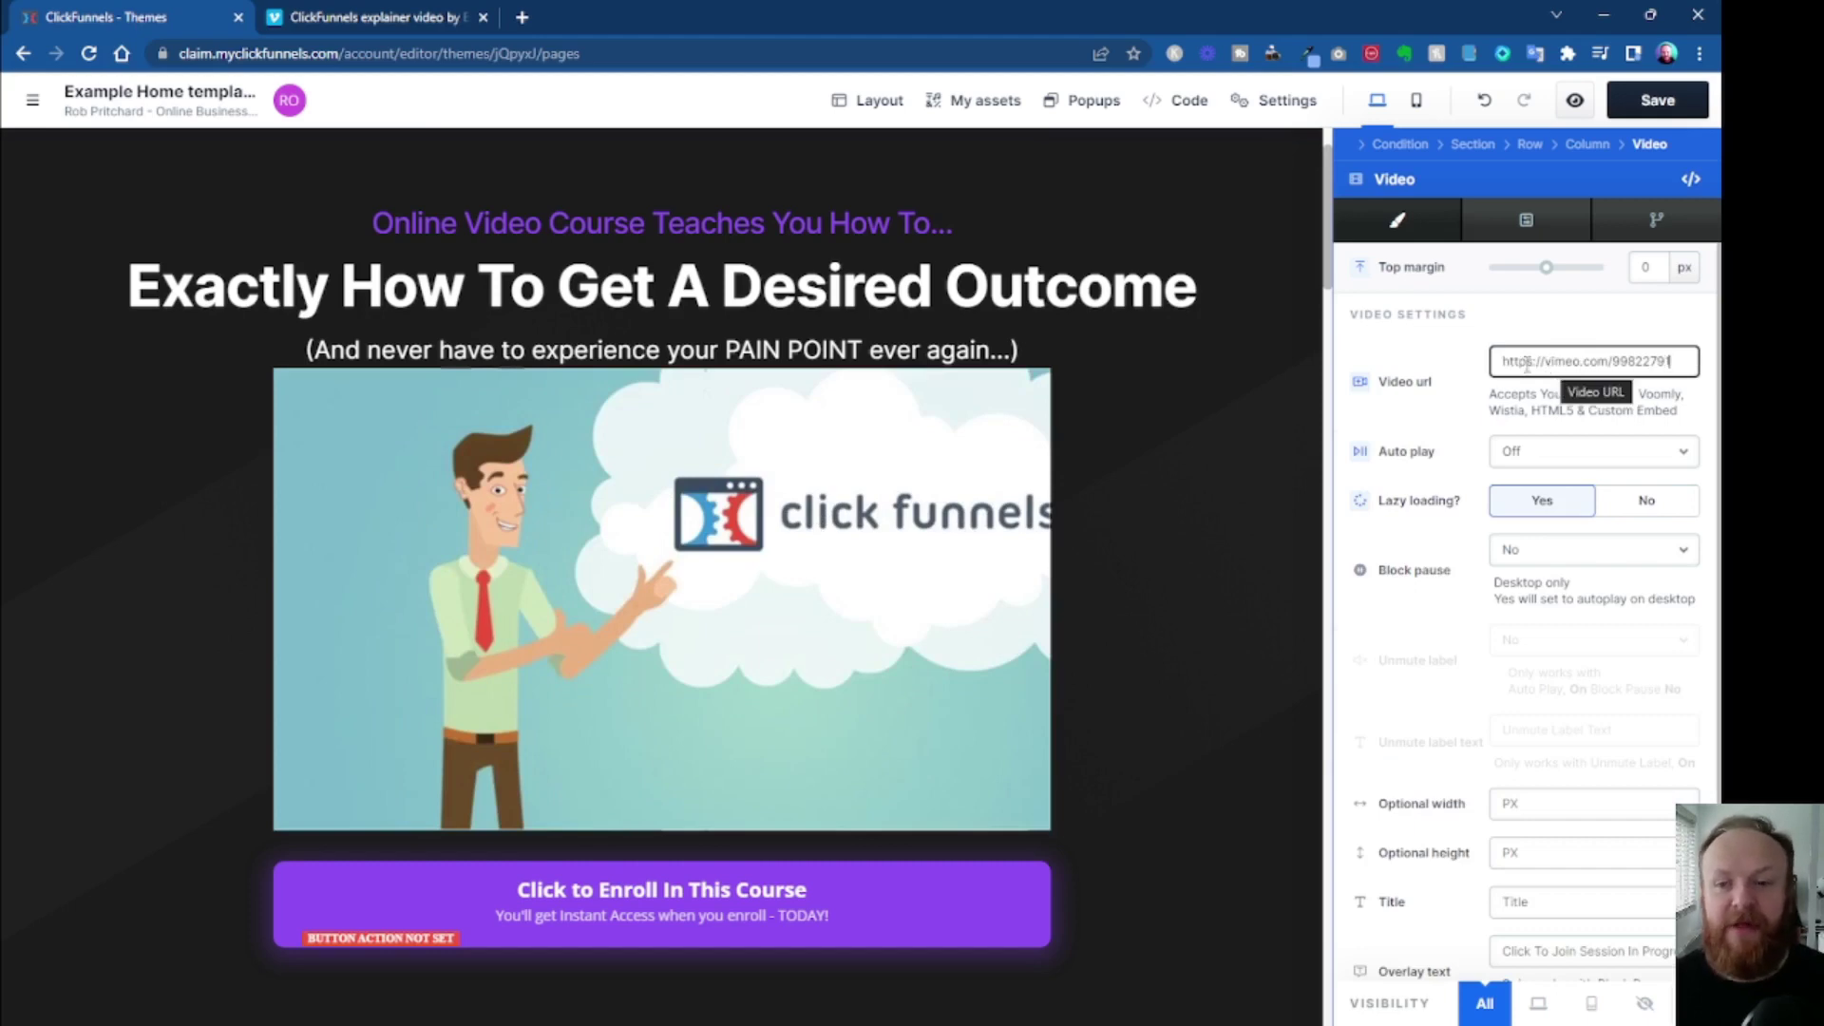
{"action": "left_click_drag", "start_coordinate": [1540, 362], "coordinate": [1421, 355]}
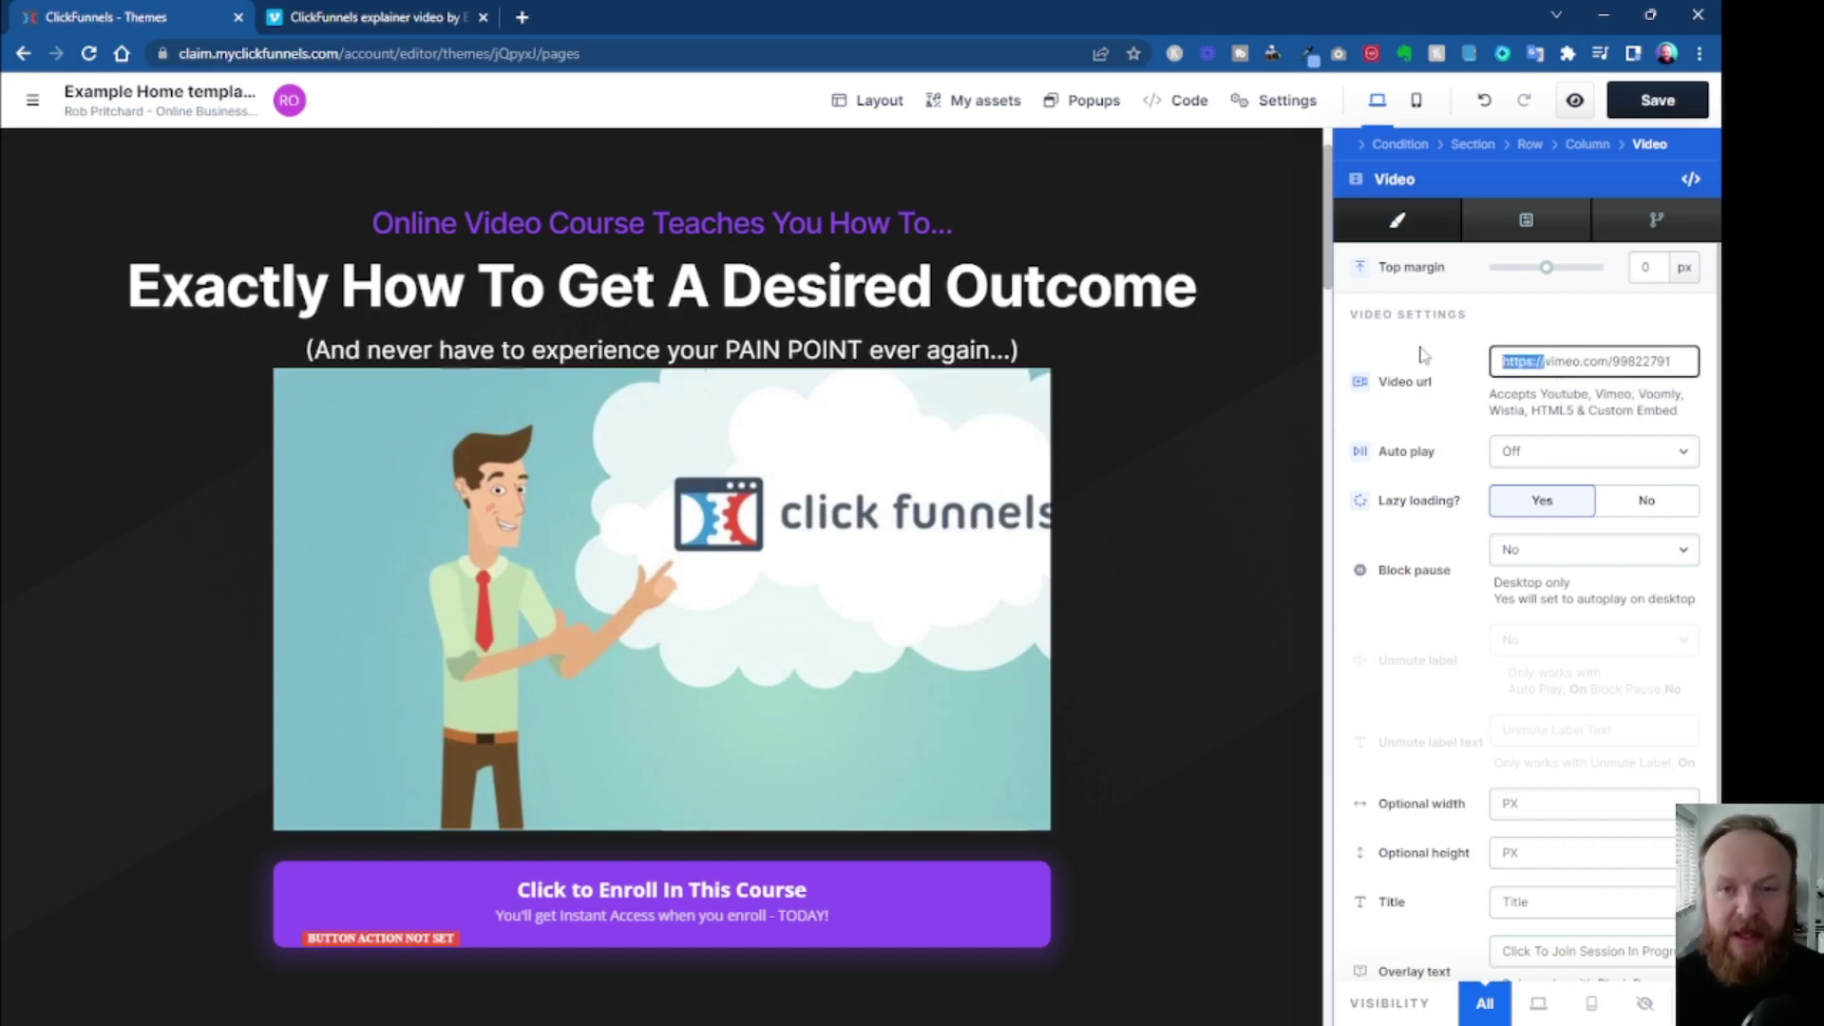
{"action": "key", "text": "BackSpace"}
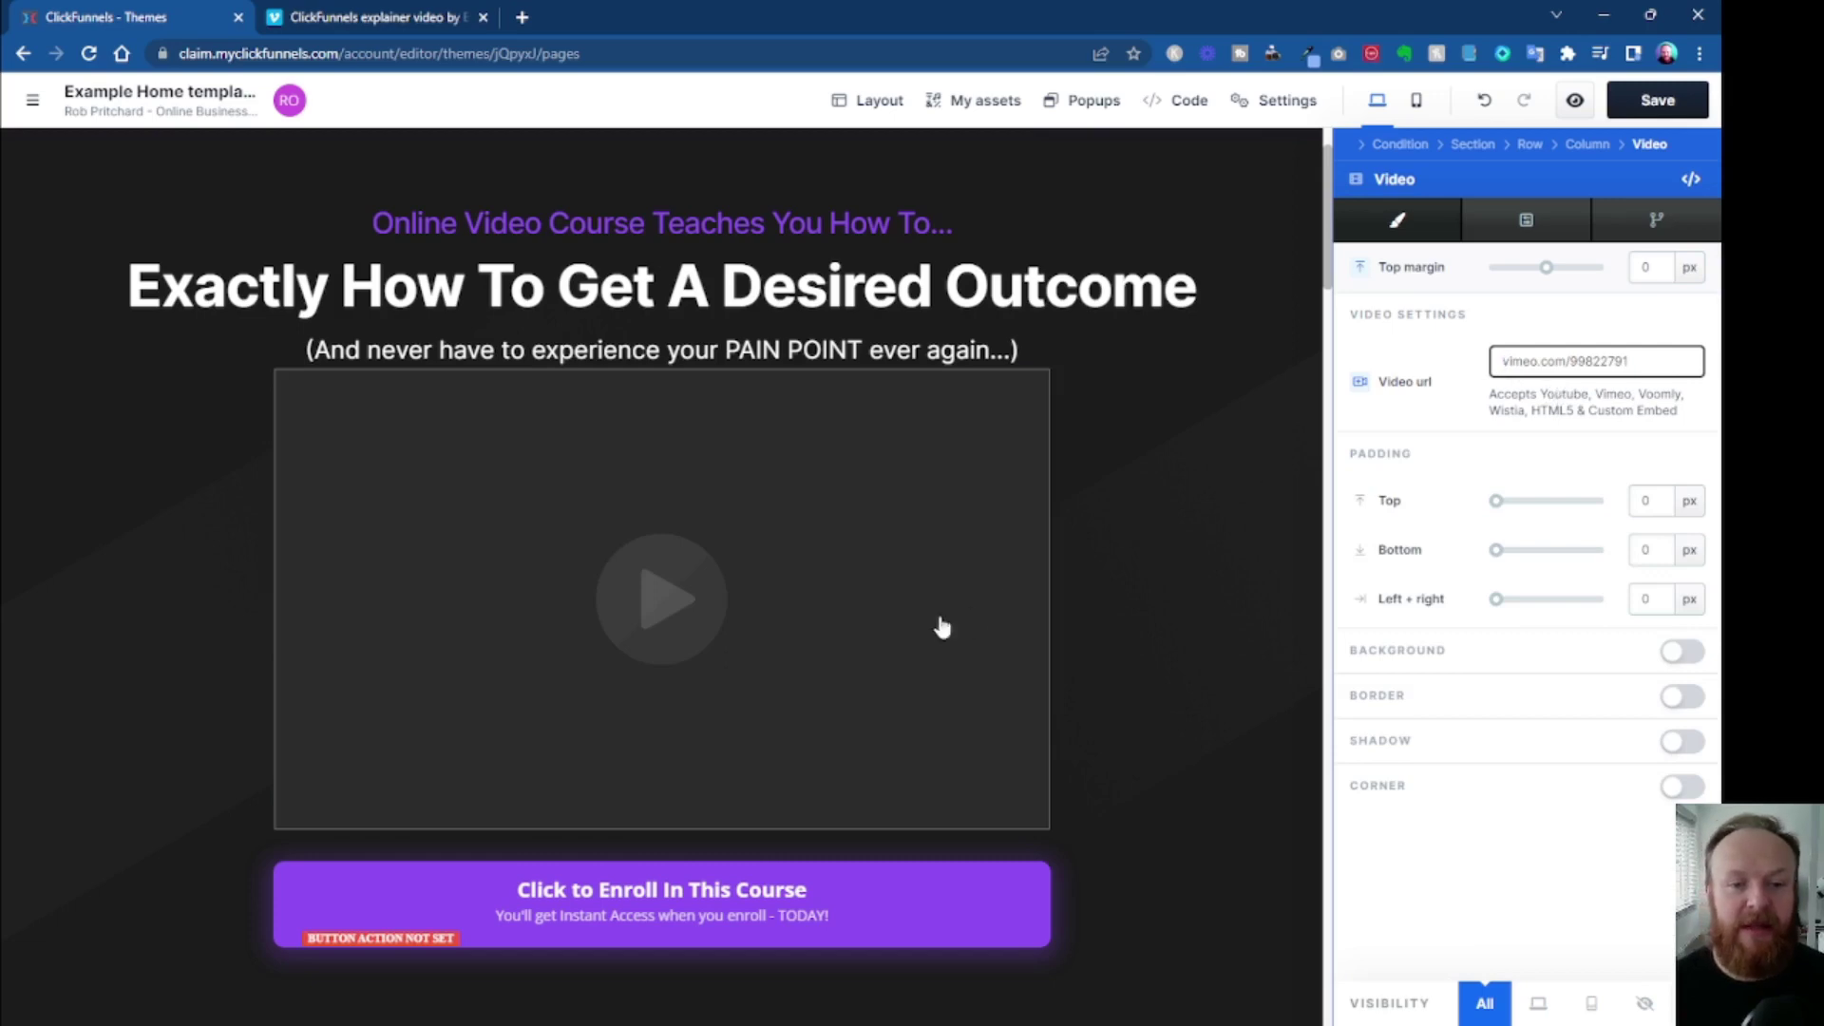
{"action": "triple_click", "coordinate": [1573, 374]}
{"action": "key", "text": "ctrl+v"}
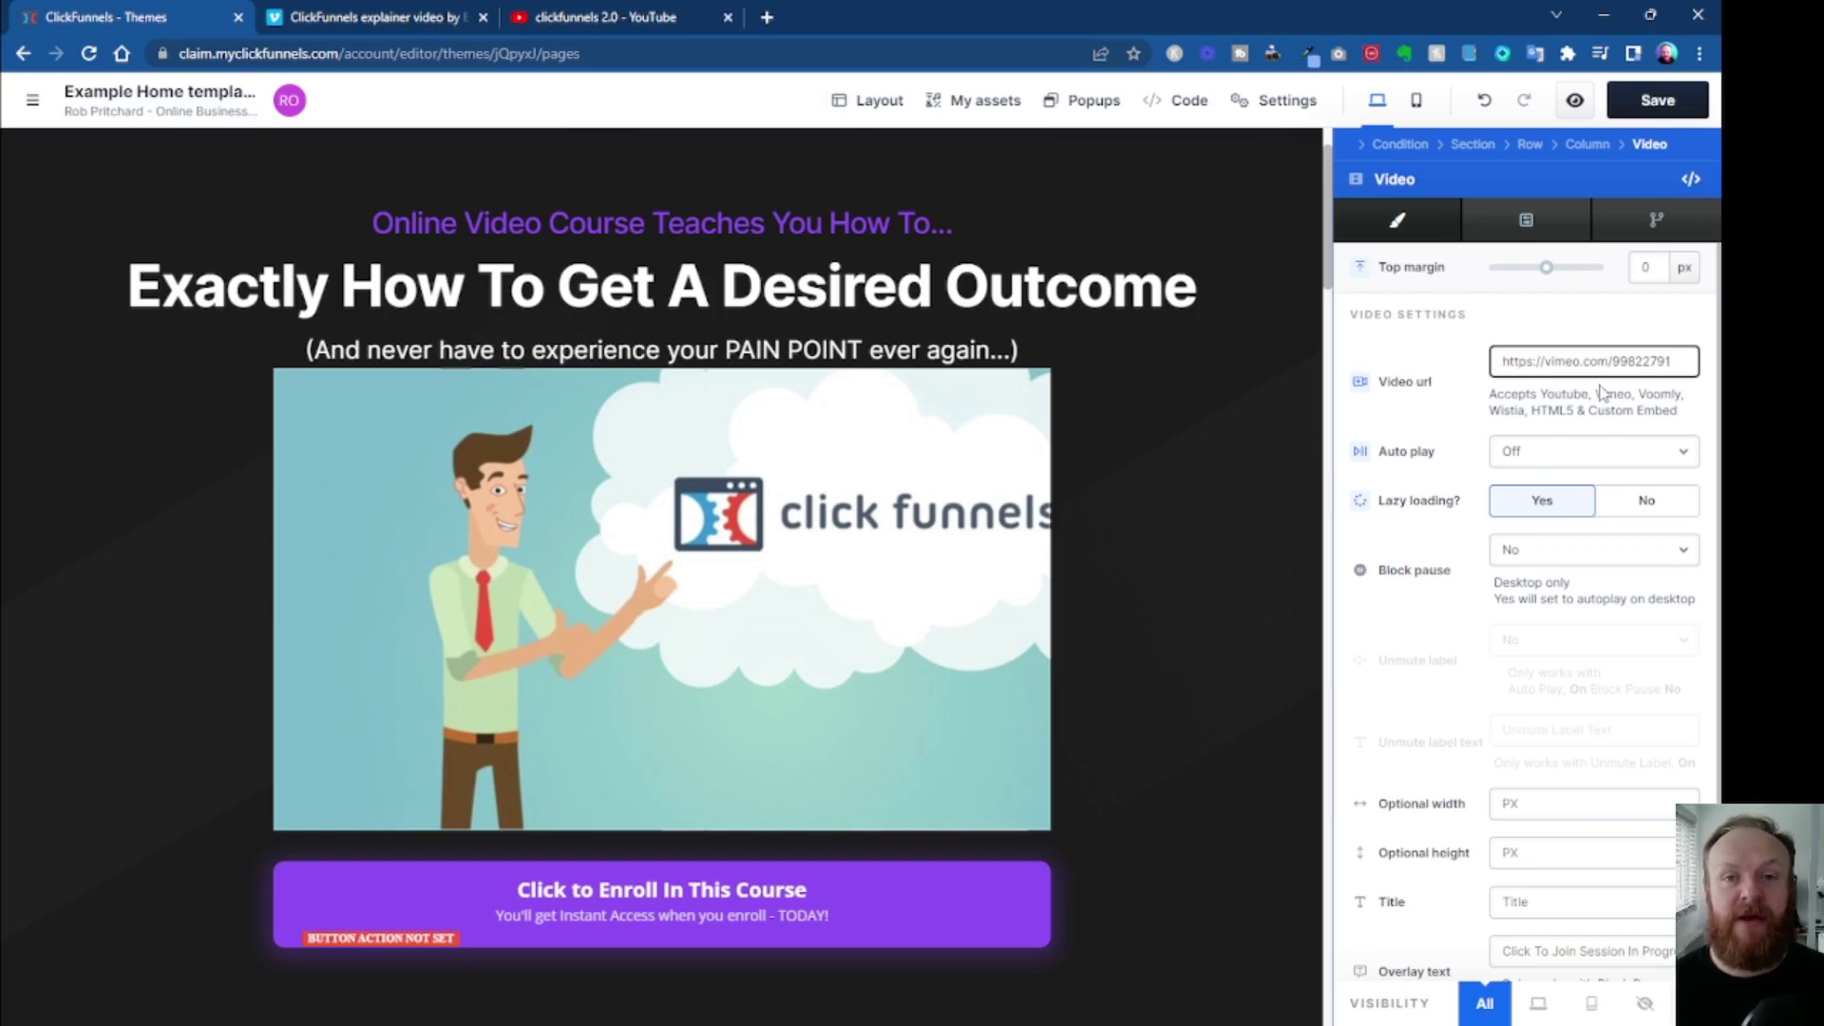
Find the ClickFunnels 2.0 custom-domain tutorial in the YouTube results and open it.
{"action": "left_click", "coordinate": [589, 19]}
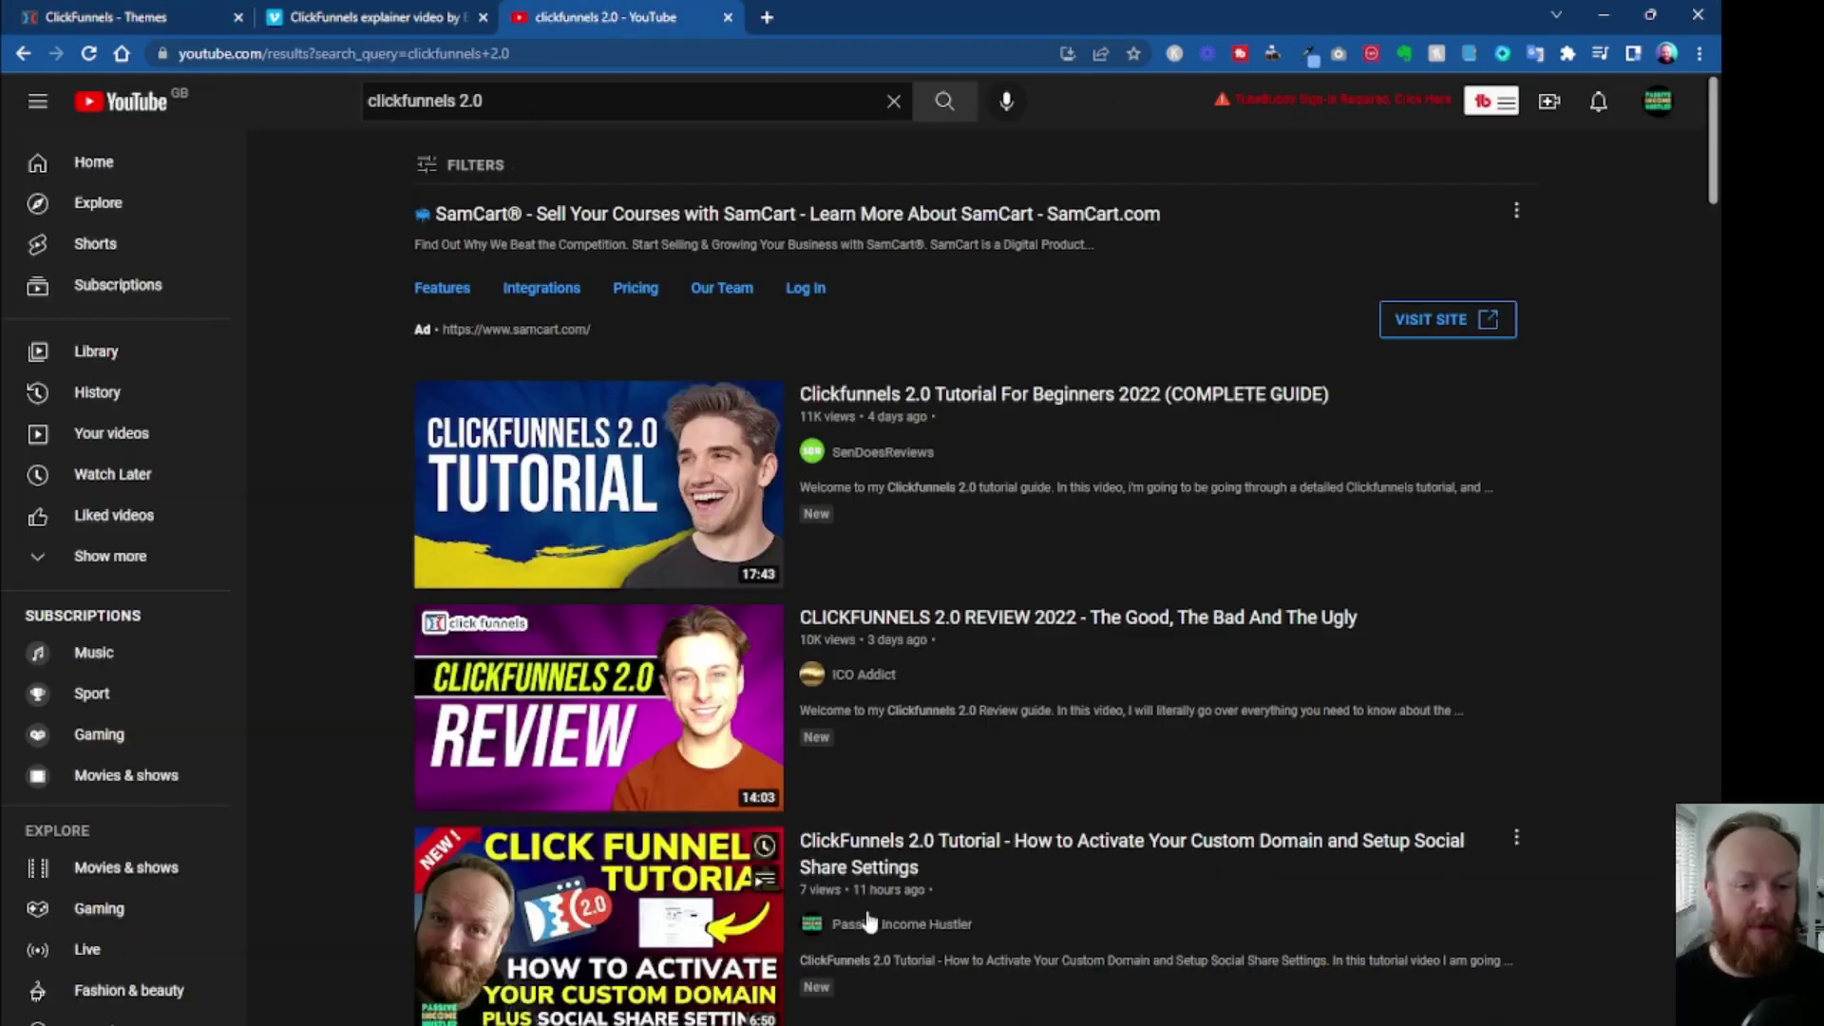
{"action": "scroll", "coordinate": [702, 854], "scroll_direction": "down", "scroll_amount": 1}
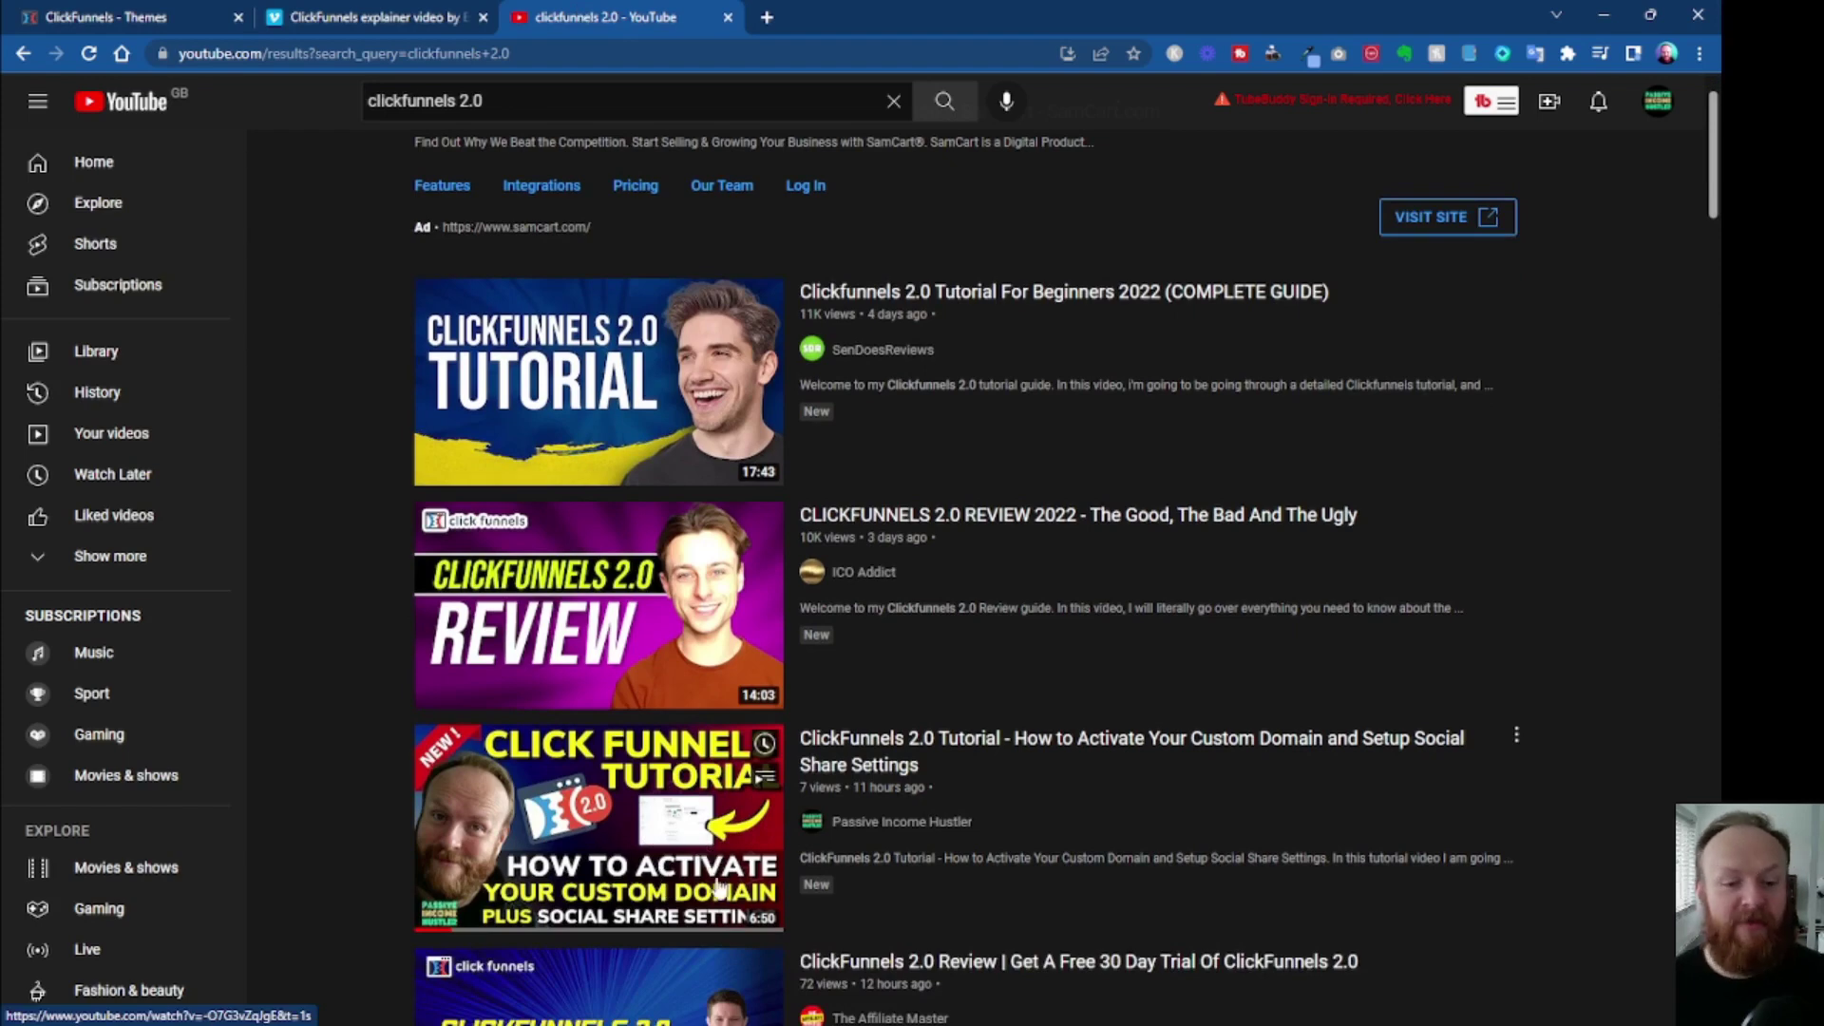
{"action": "scroll", "coordinate": [712, 741], "scroll_direction": "up", "scroll_amount": 1}
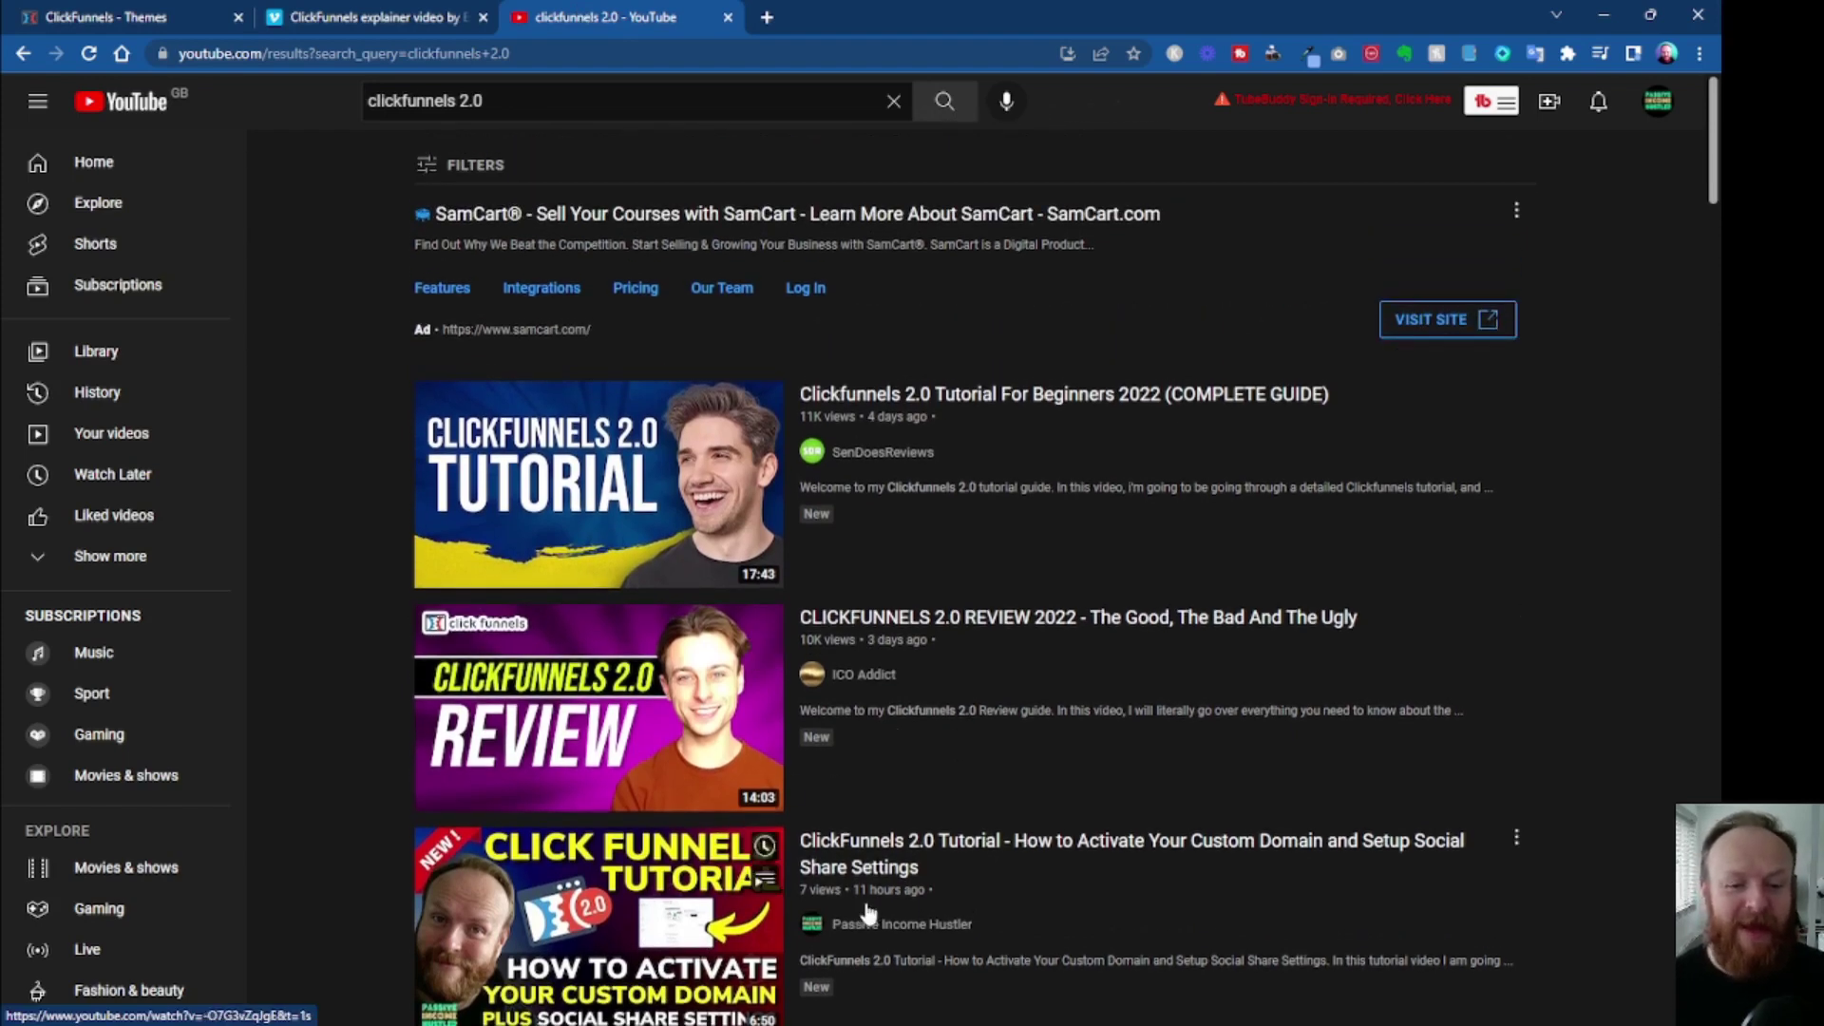
{"action": "scroll", "coordinate": [719, 837], "scroll_direction": "down", "scroll_amount": 1}
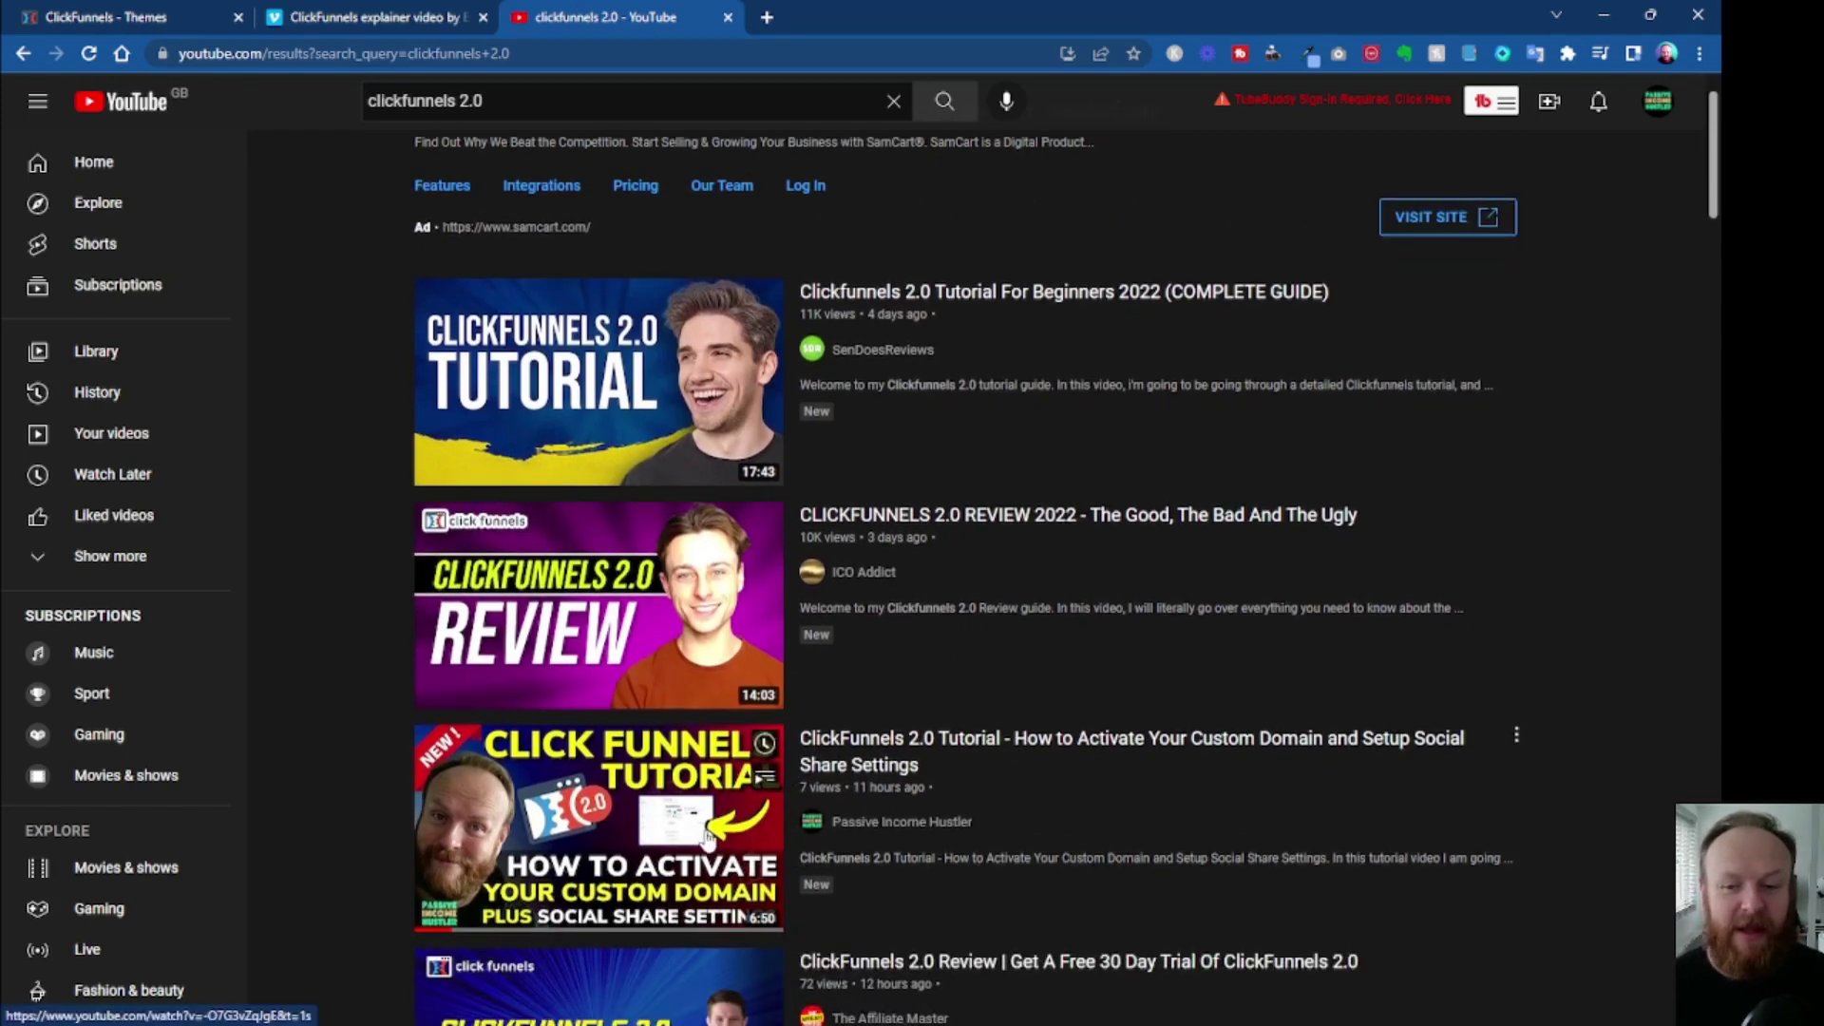
{"action": "left_click", "coordinate": [1515, 739]}
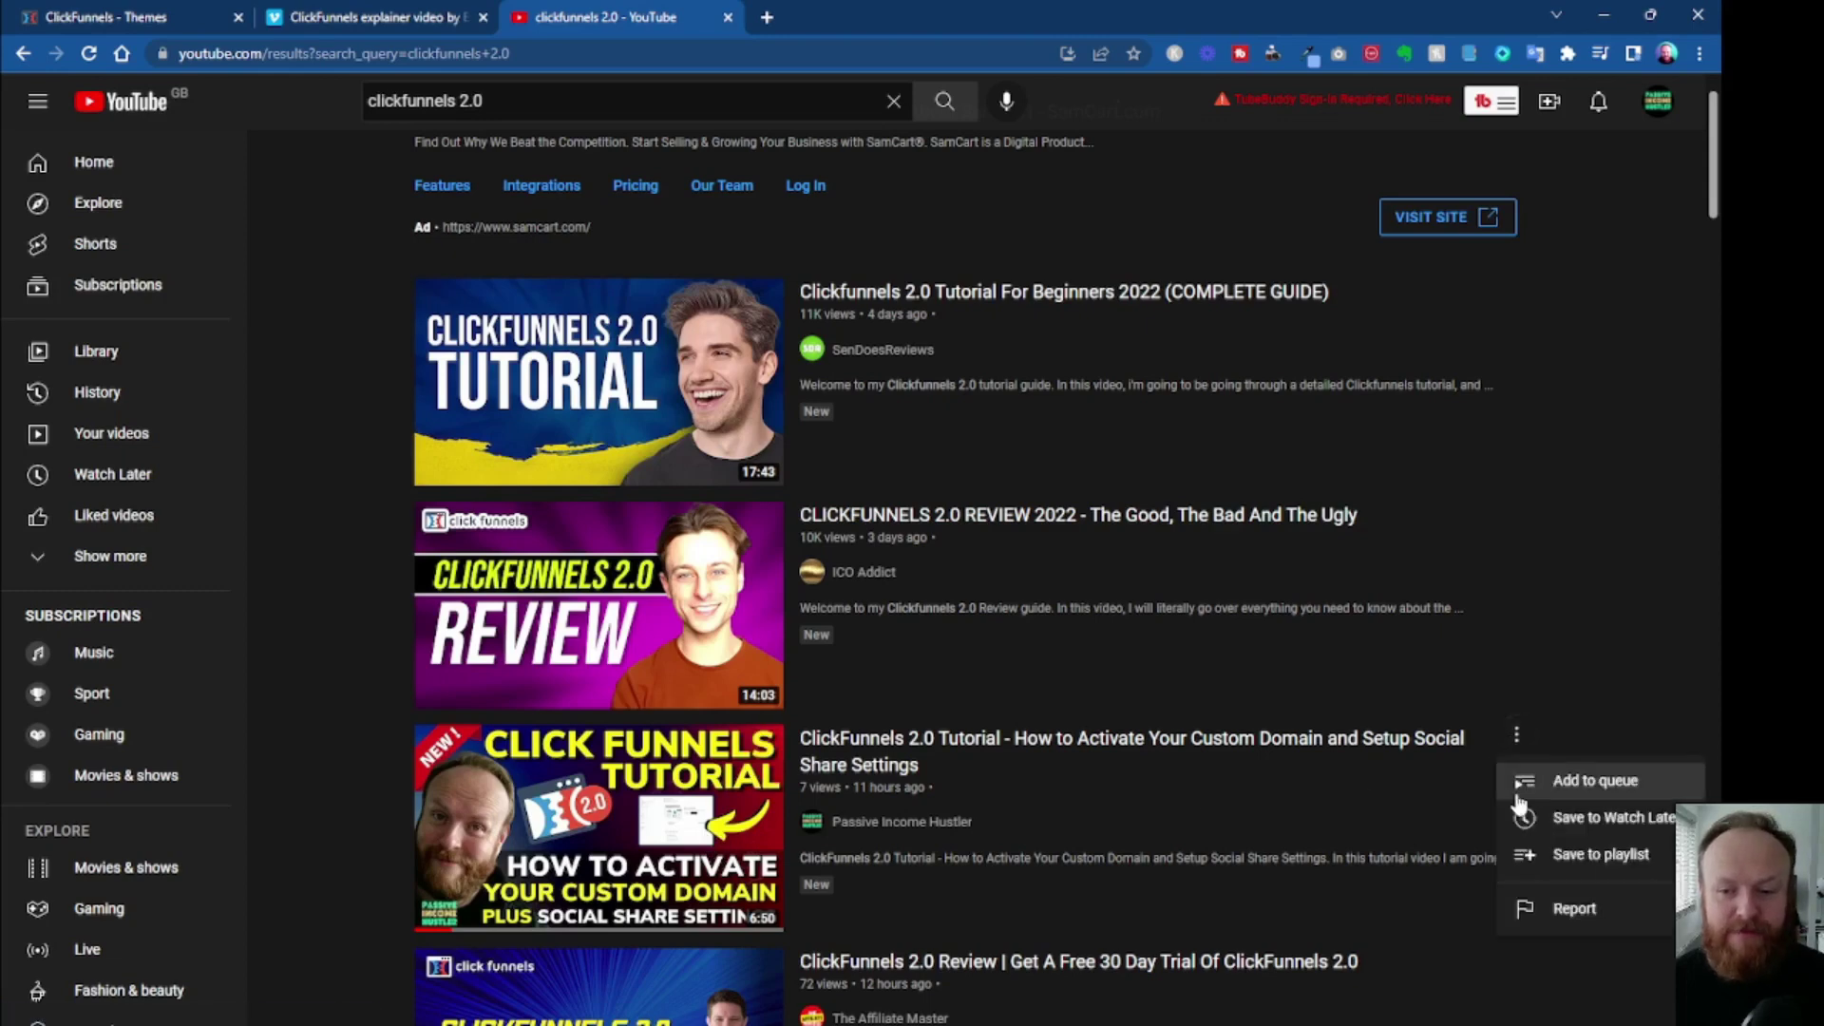
{"action": "left_click", "coordinate": [544, 836]}
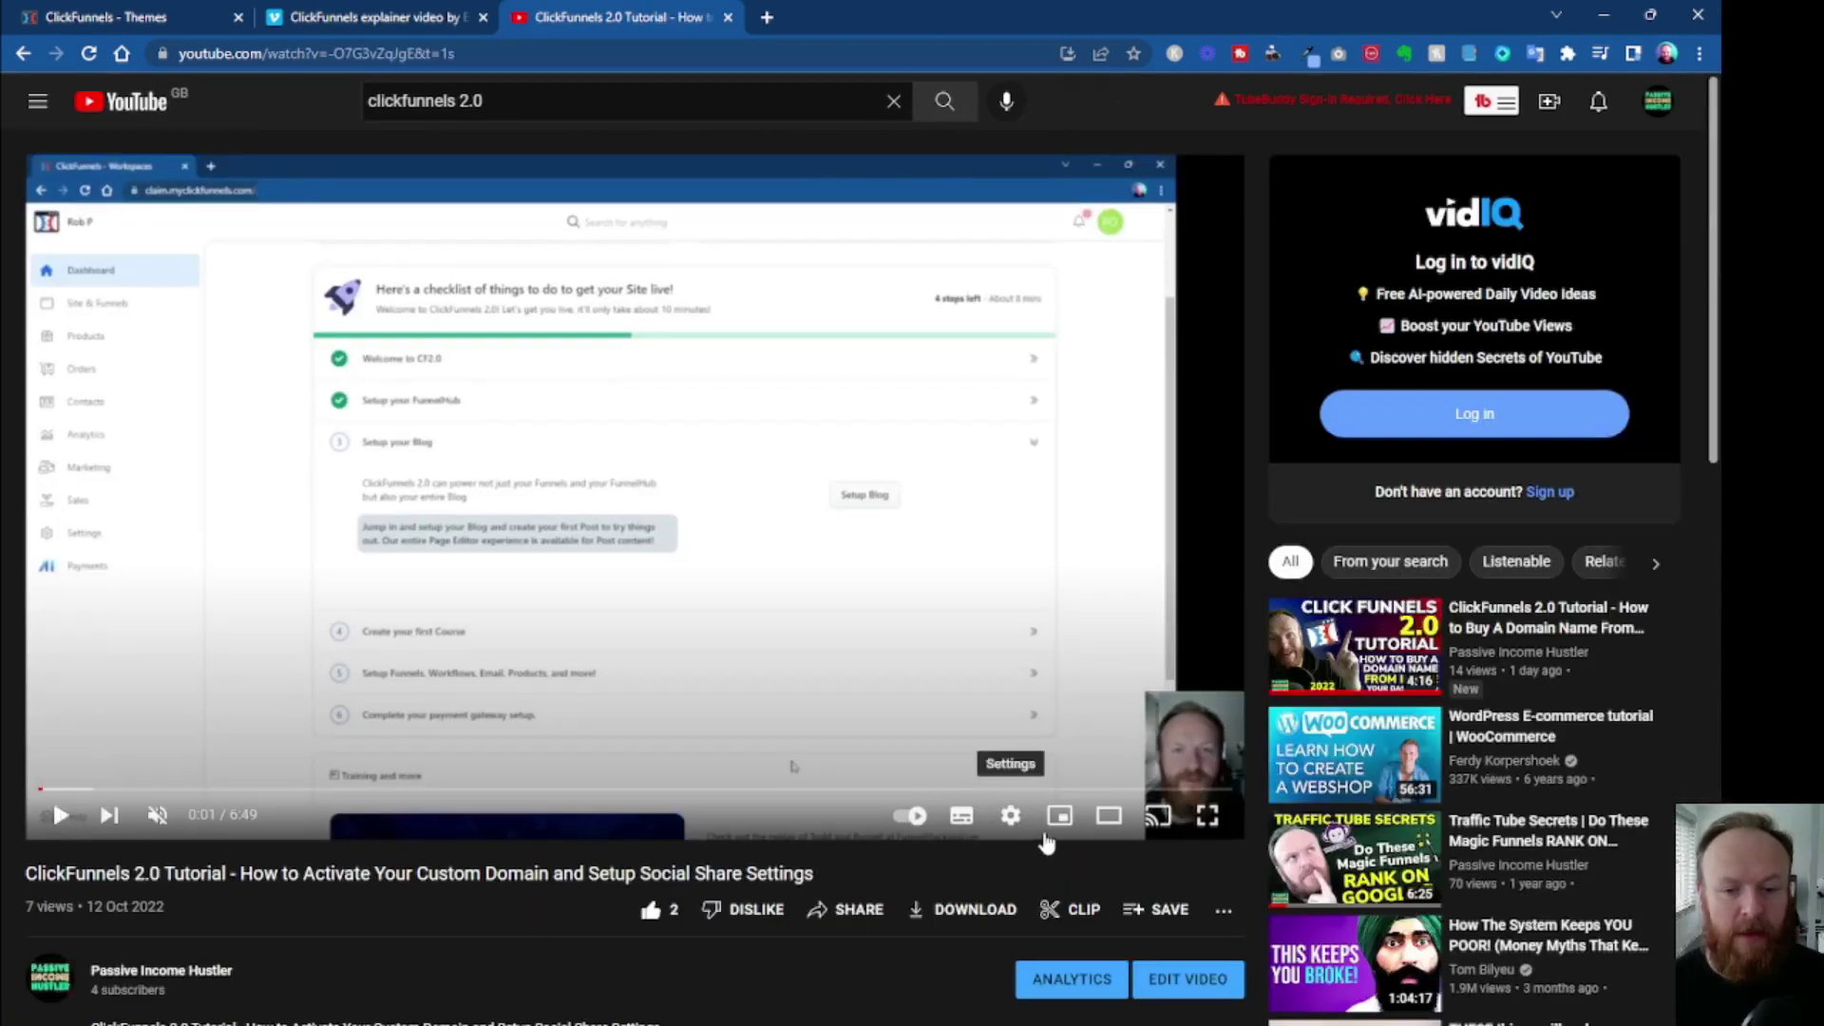
Copy the tutorial's YouTube share link and return to the ClickFunnels editor.
{"action": "left_click", "coordinate": [845, 909]}
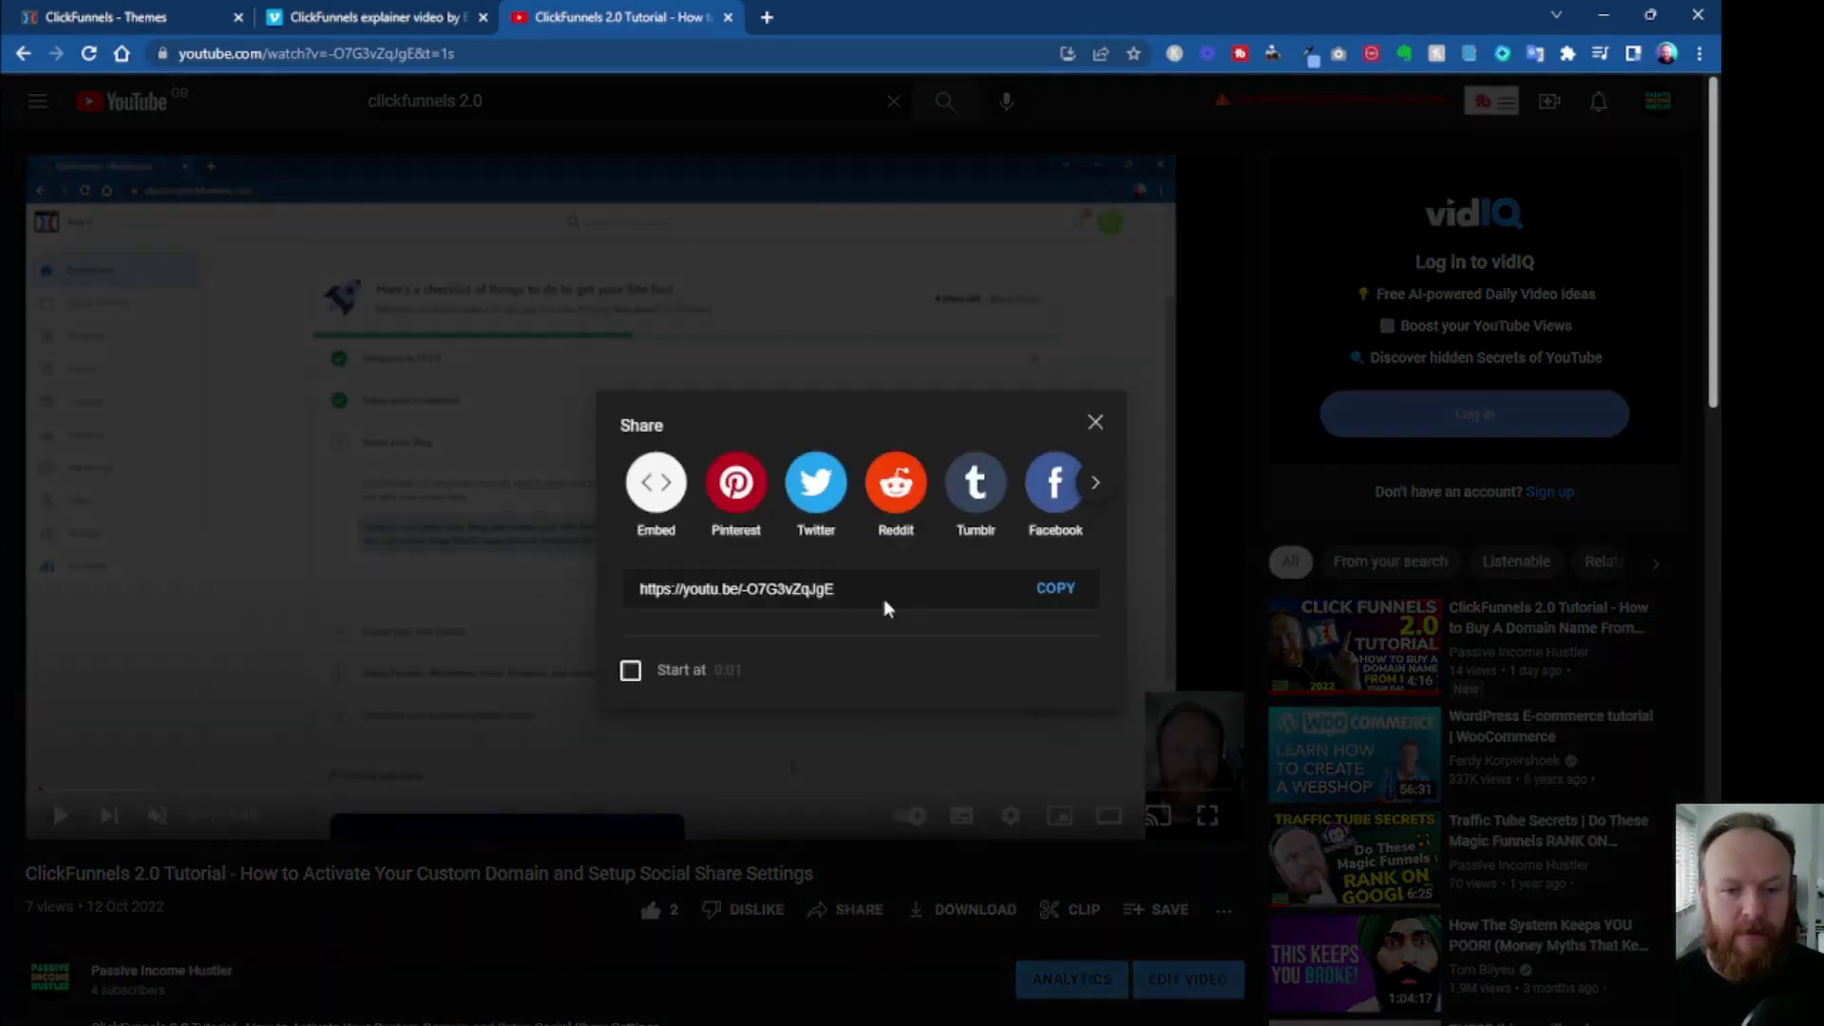
{"action": "left_click", "coordinate": [1055, 589]}
{"action": "left_click", "coordinate": [1088, 419]}
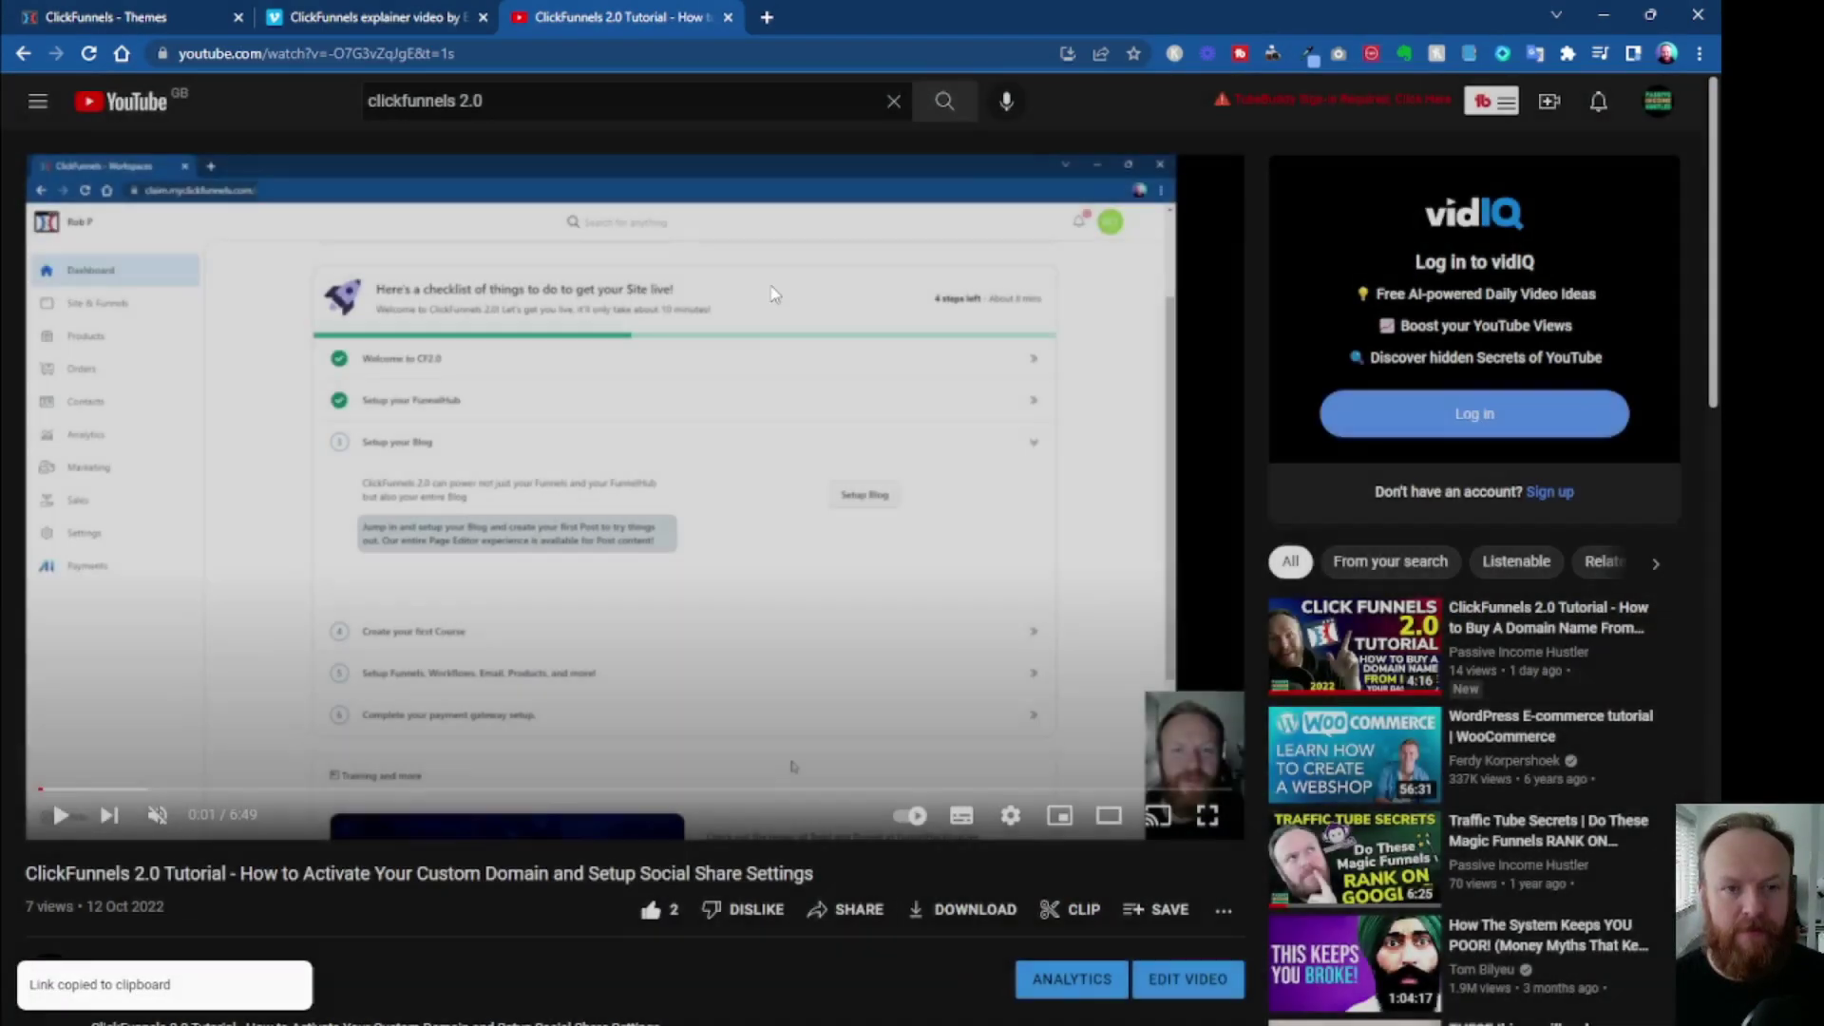
{"action": "left_click", "coordinate": [158, 16]}
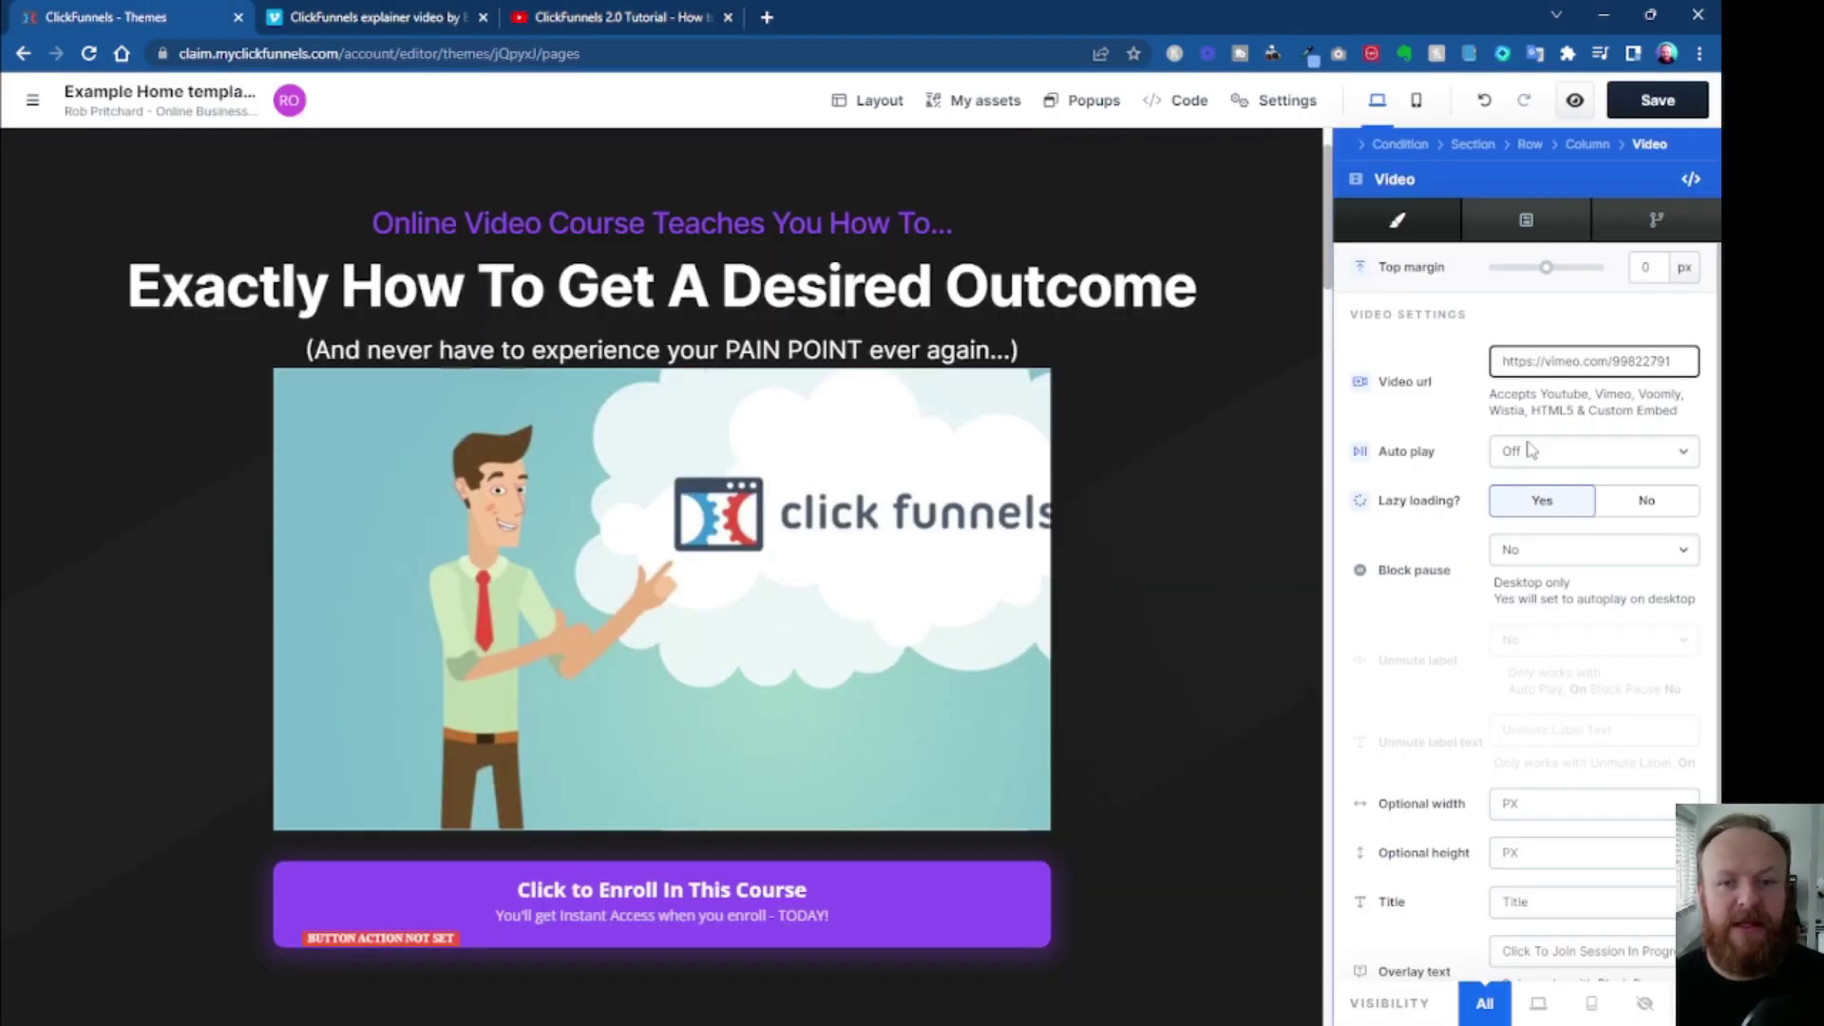
Replace the Vimeo URL with the YouTube link, enable sticky-on-scroll, then save and preview the page.
{"action": "triple_click", "coordinate": [1549, 370]}
{"action": "key", "text": "ctrl+v"}
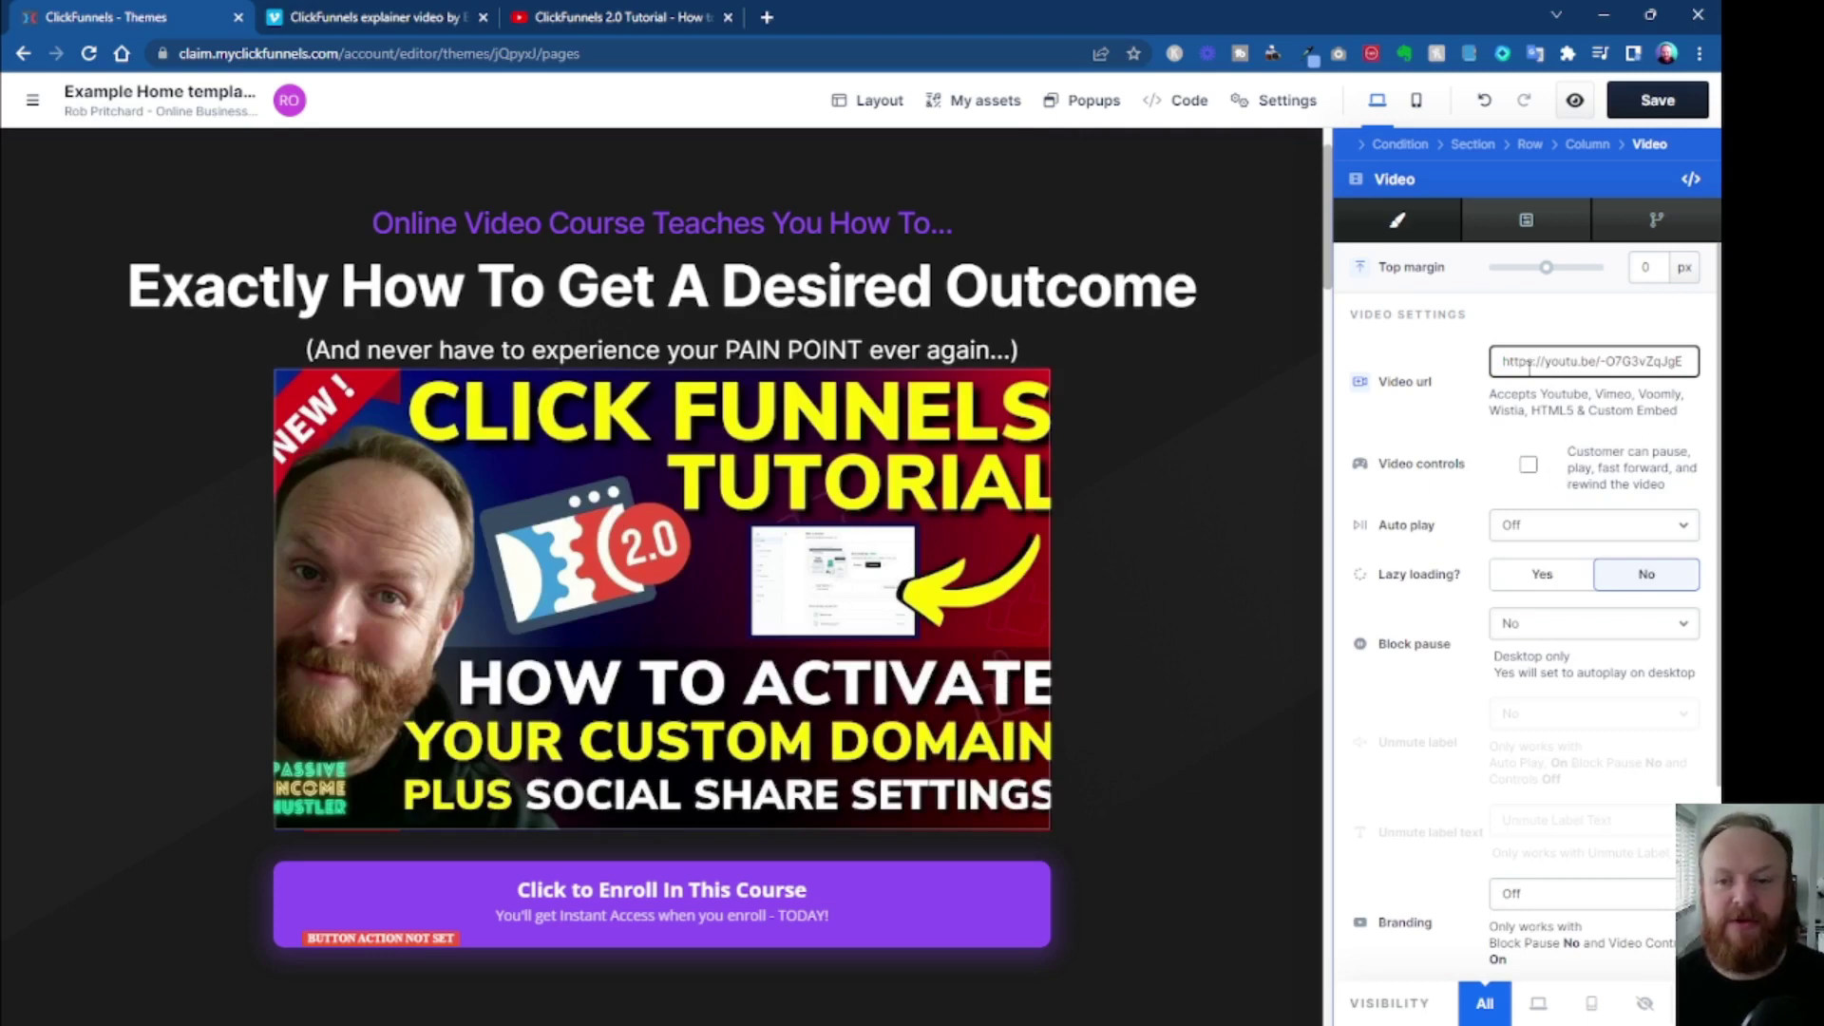
{"action": "left_click", "coordinate": [1522, 228]}
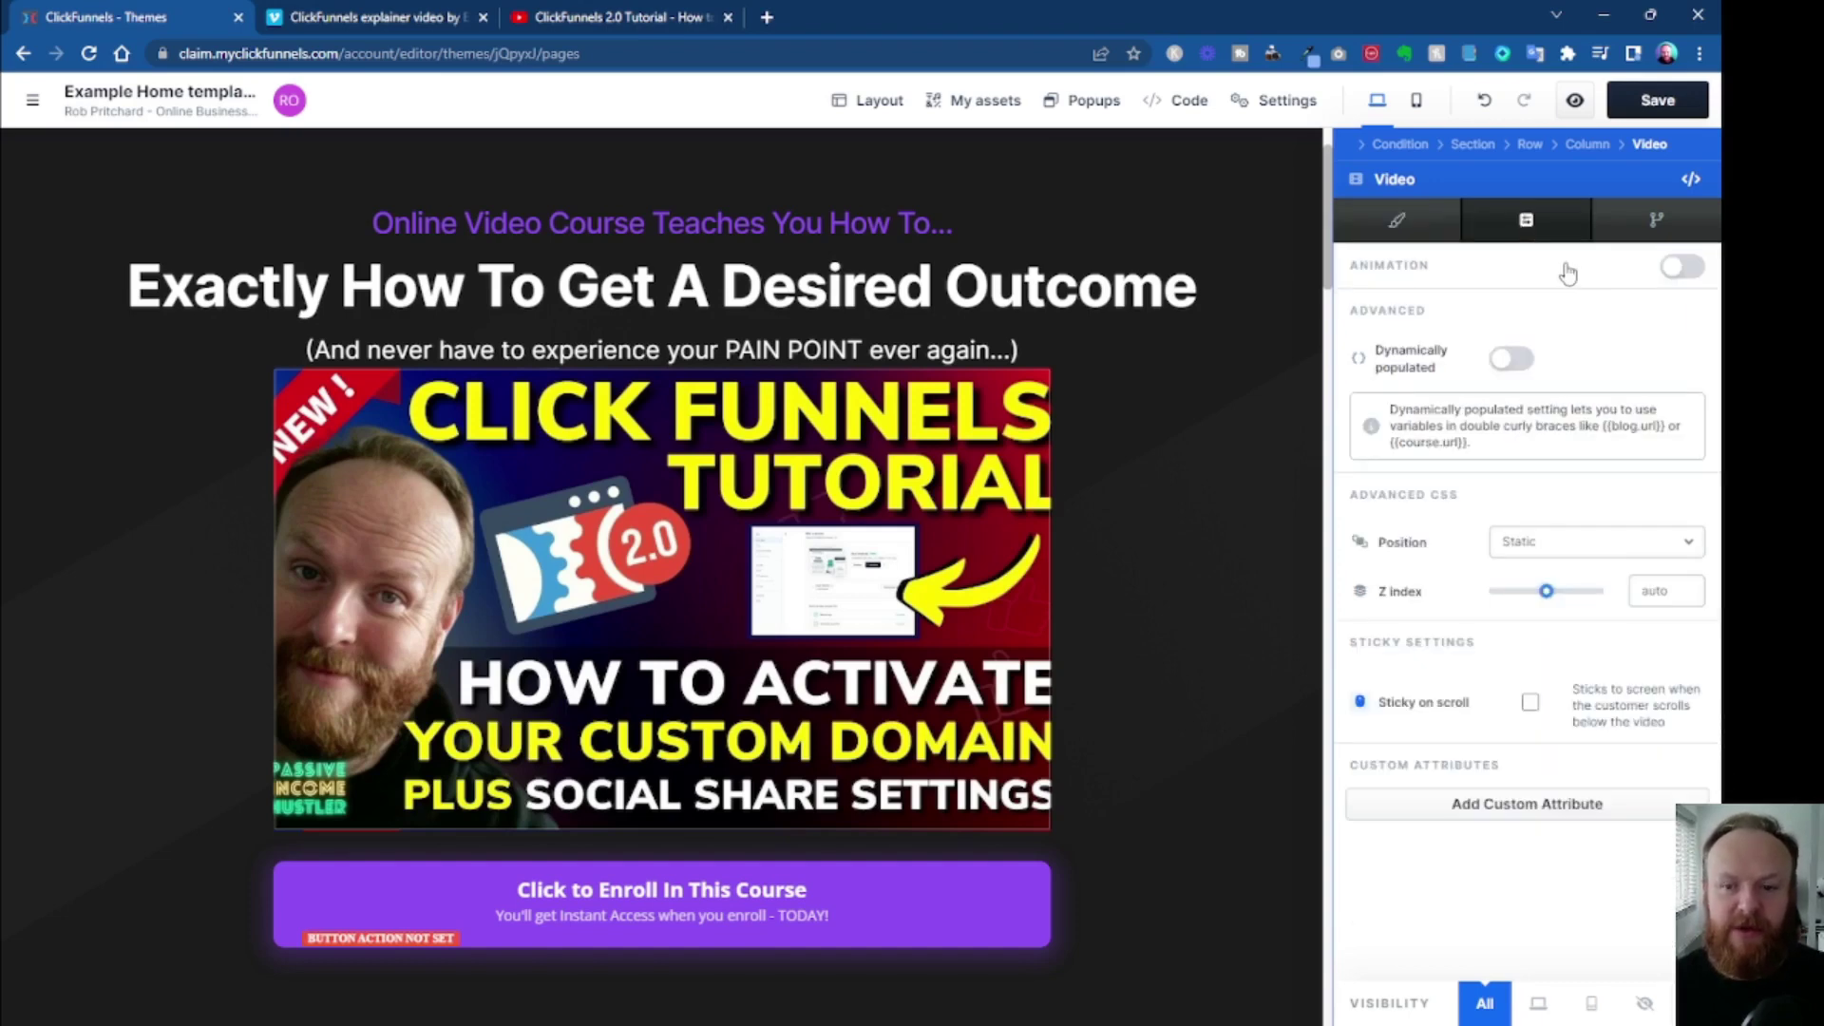
{"action": "left_click", "coordinate": [1529, 703]}
{"action": "left_click", "coordinate": [1683, 110]}
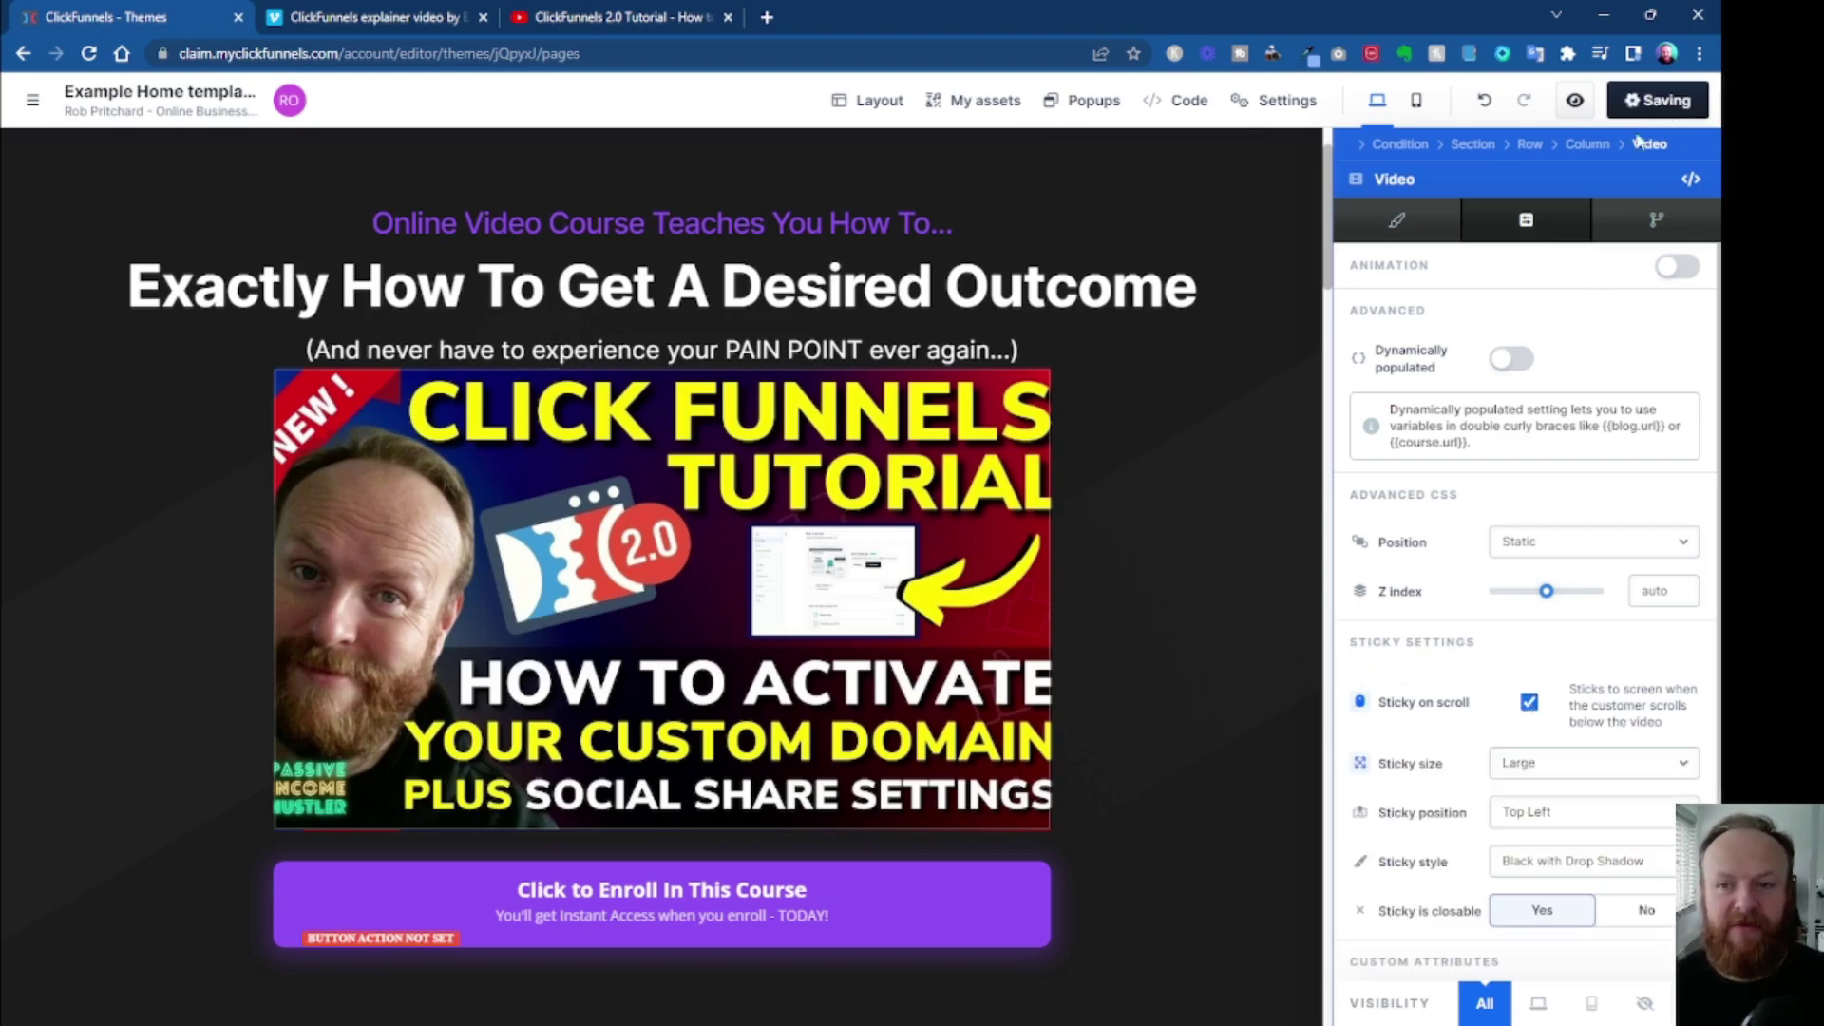
{"action": "left_click", "coordinate": [1576, 111]}
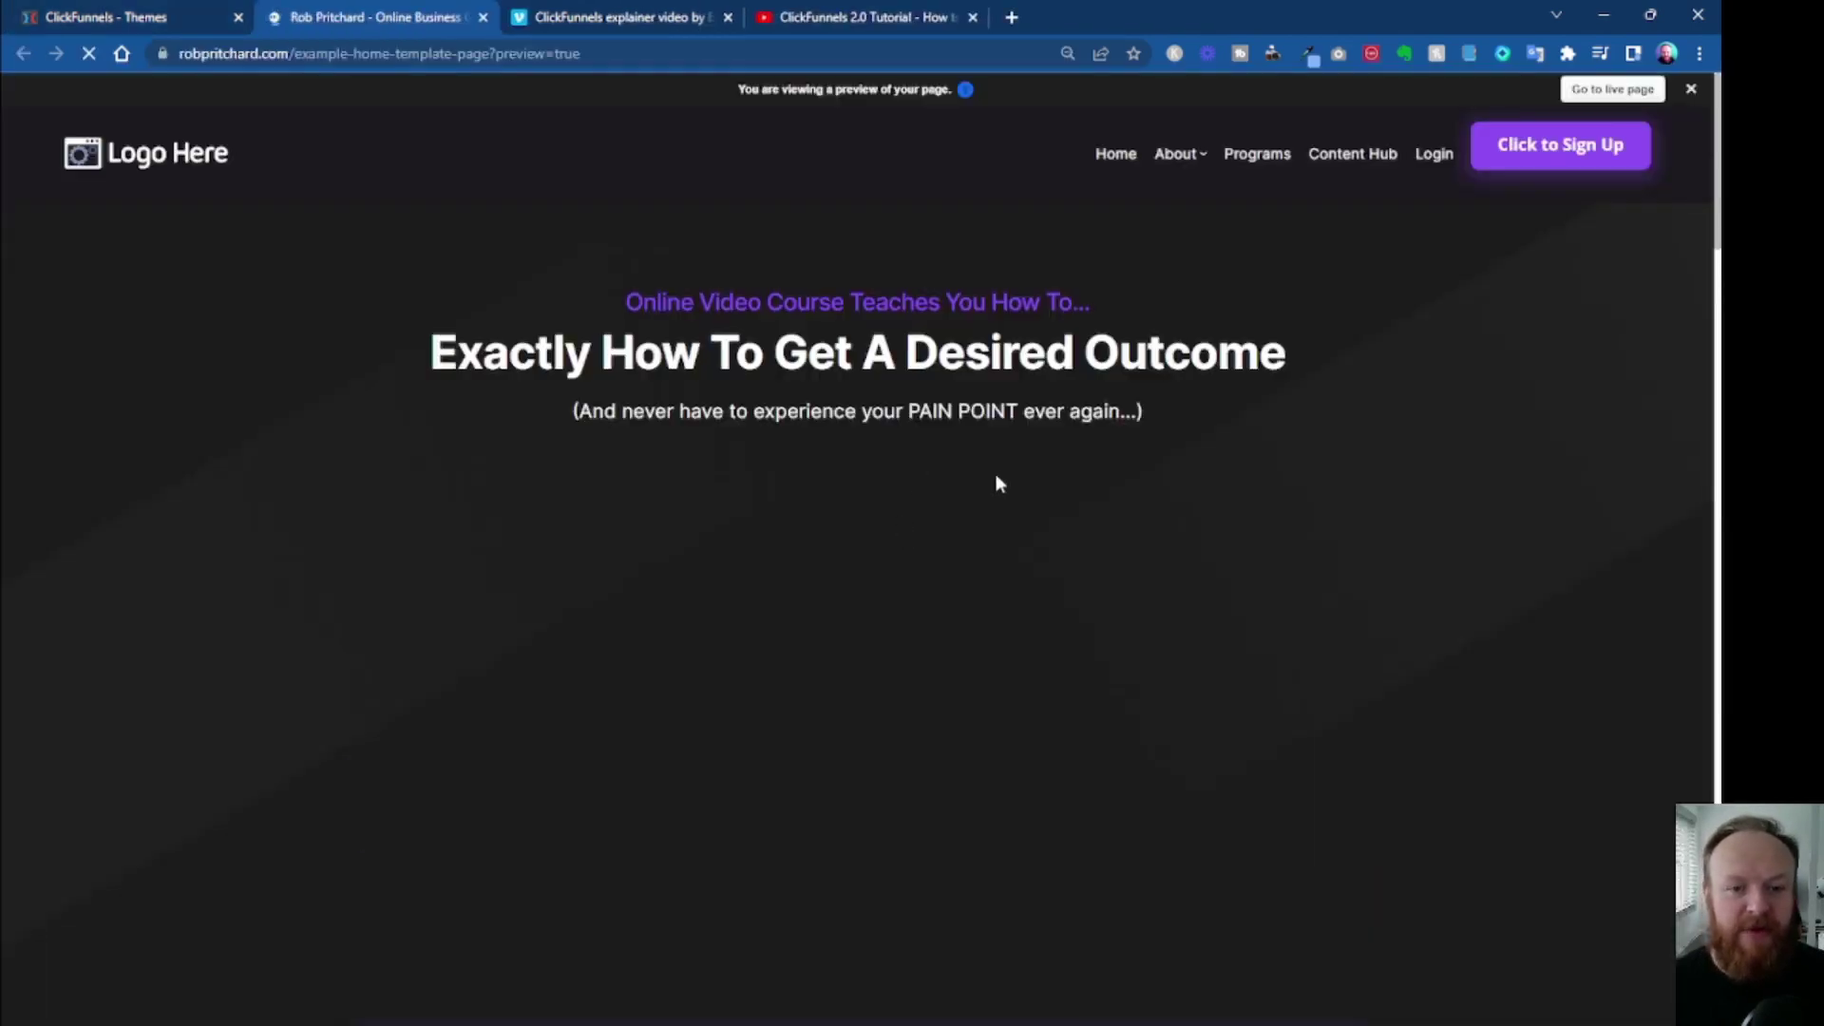
Scroll the preview down to the video and start playing the YouTube tutorial.
{"action": "scroll", "coordinate": [994, 485], "scroll_direction": "down", "scroll_amount": 6}
{"action": "scroll", "coordinate": [984, 446], "scroll_direction": "down", "scroll_amount": 5}
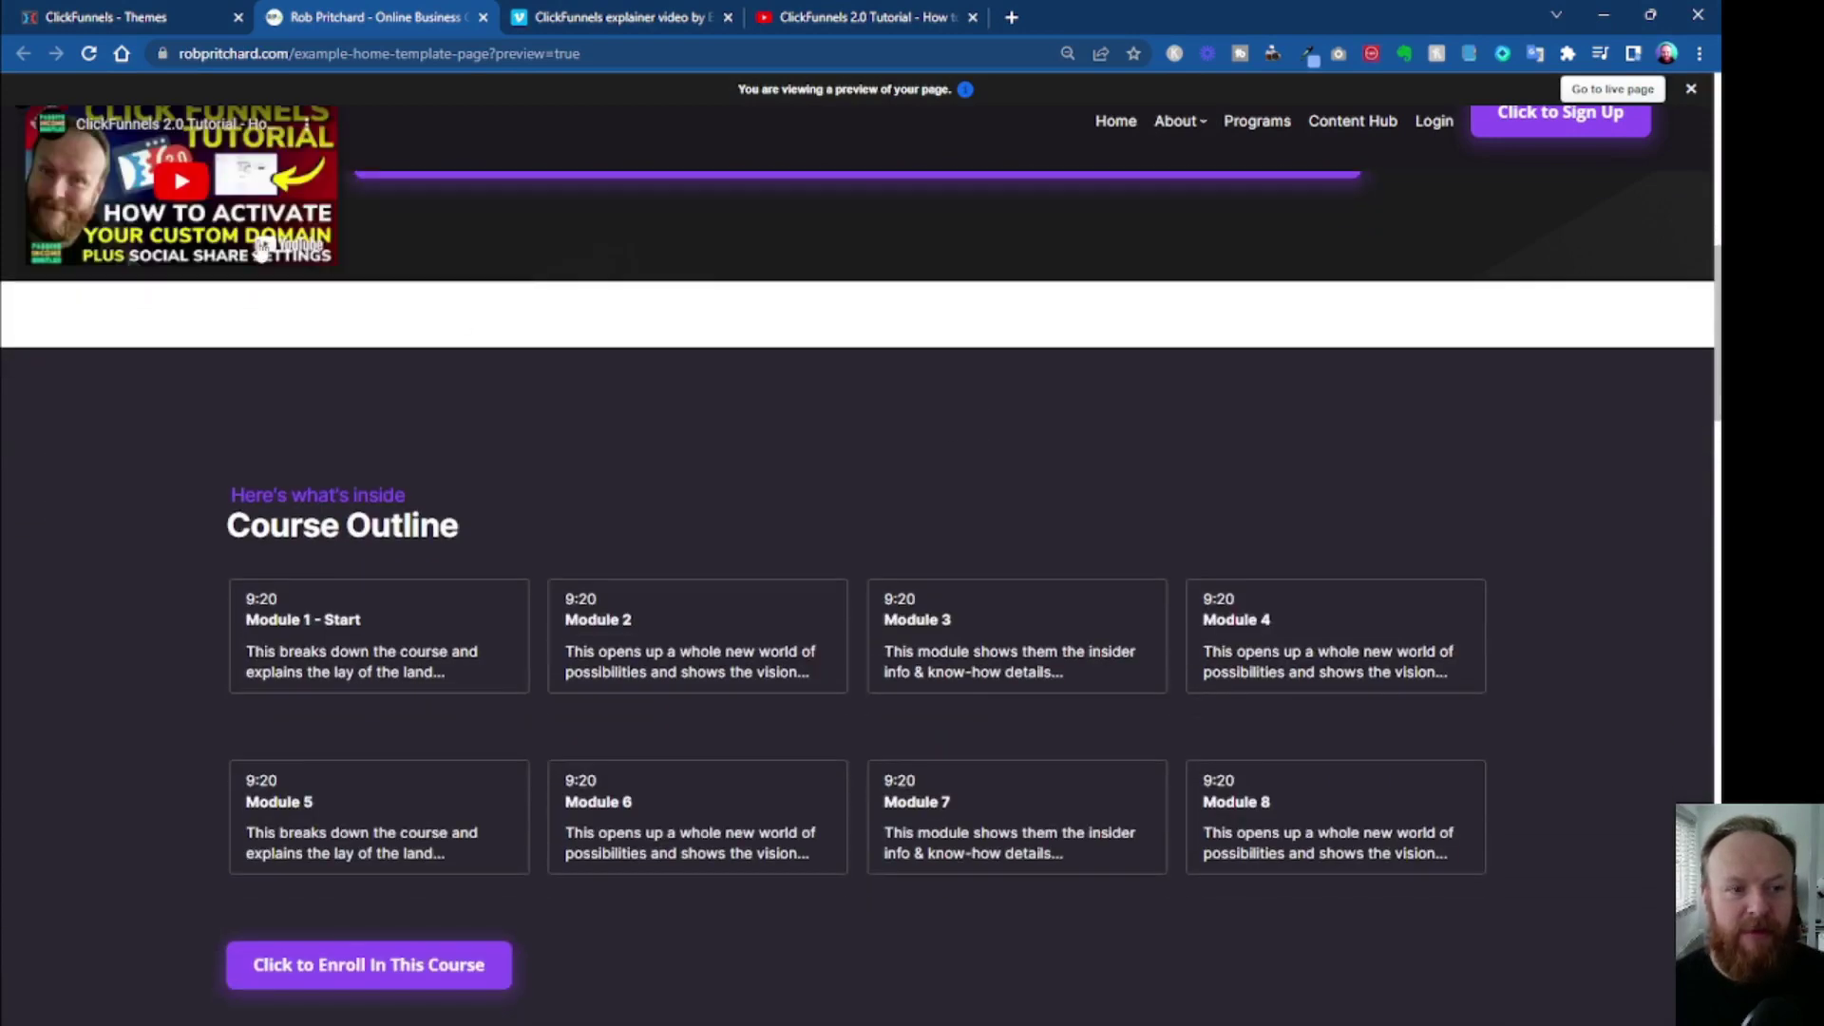
{"action": "scroll", "coordinate": [737, 412], "scroll_direction": "down", "scroll_amount": 4}
{"action": "scroll", "coordinate": [739, 422], "scroll_direction": "up", "scroll_amount": 14}
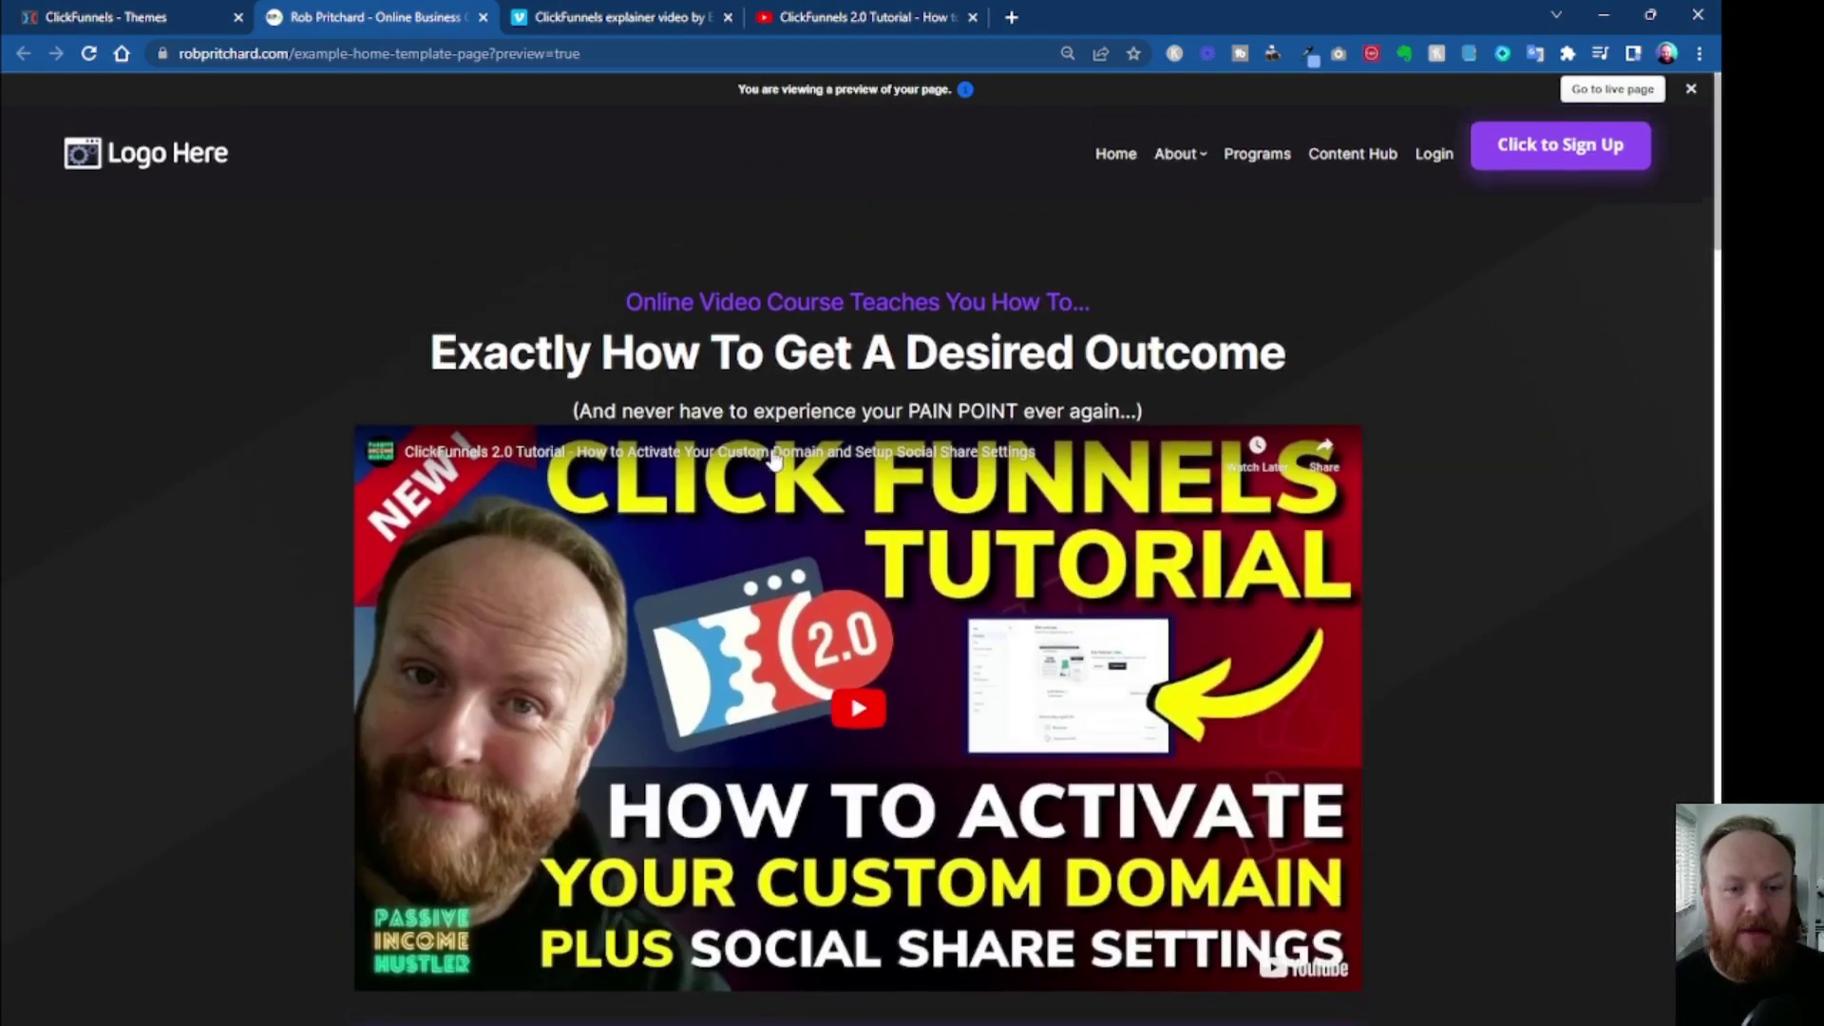
{"action": "scroll", "coordinate": [851, 613], "scroll_direction": "down", "scroll_amount": 2}
{"action": "left_click", "coordinate": [881, 603]}
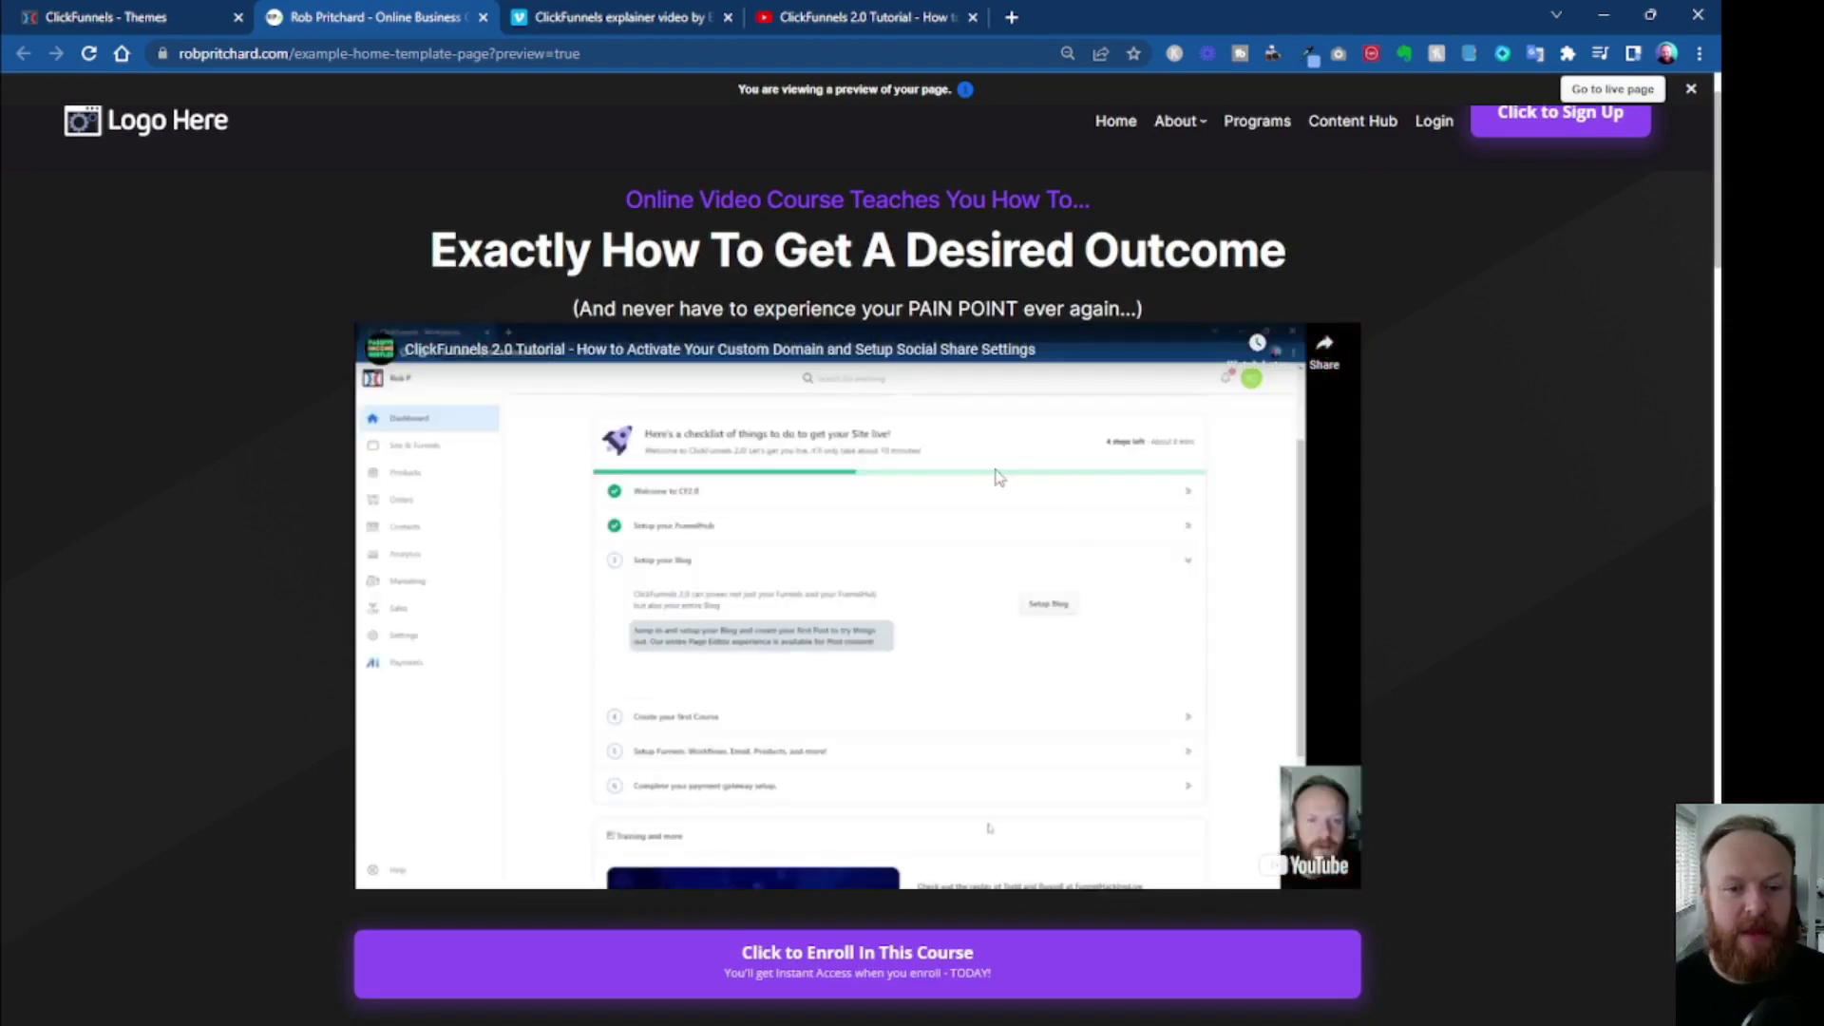
Scroll past the playing video, pause it, and confirm it sticks as a top-left mini-player.
{"action": "scroll", "coordinate": [833, 655], "scroll_direction": "down", "scroll_amount": 5}
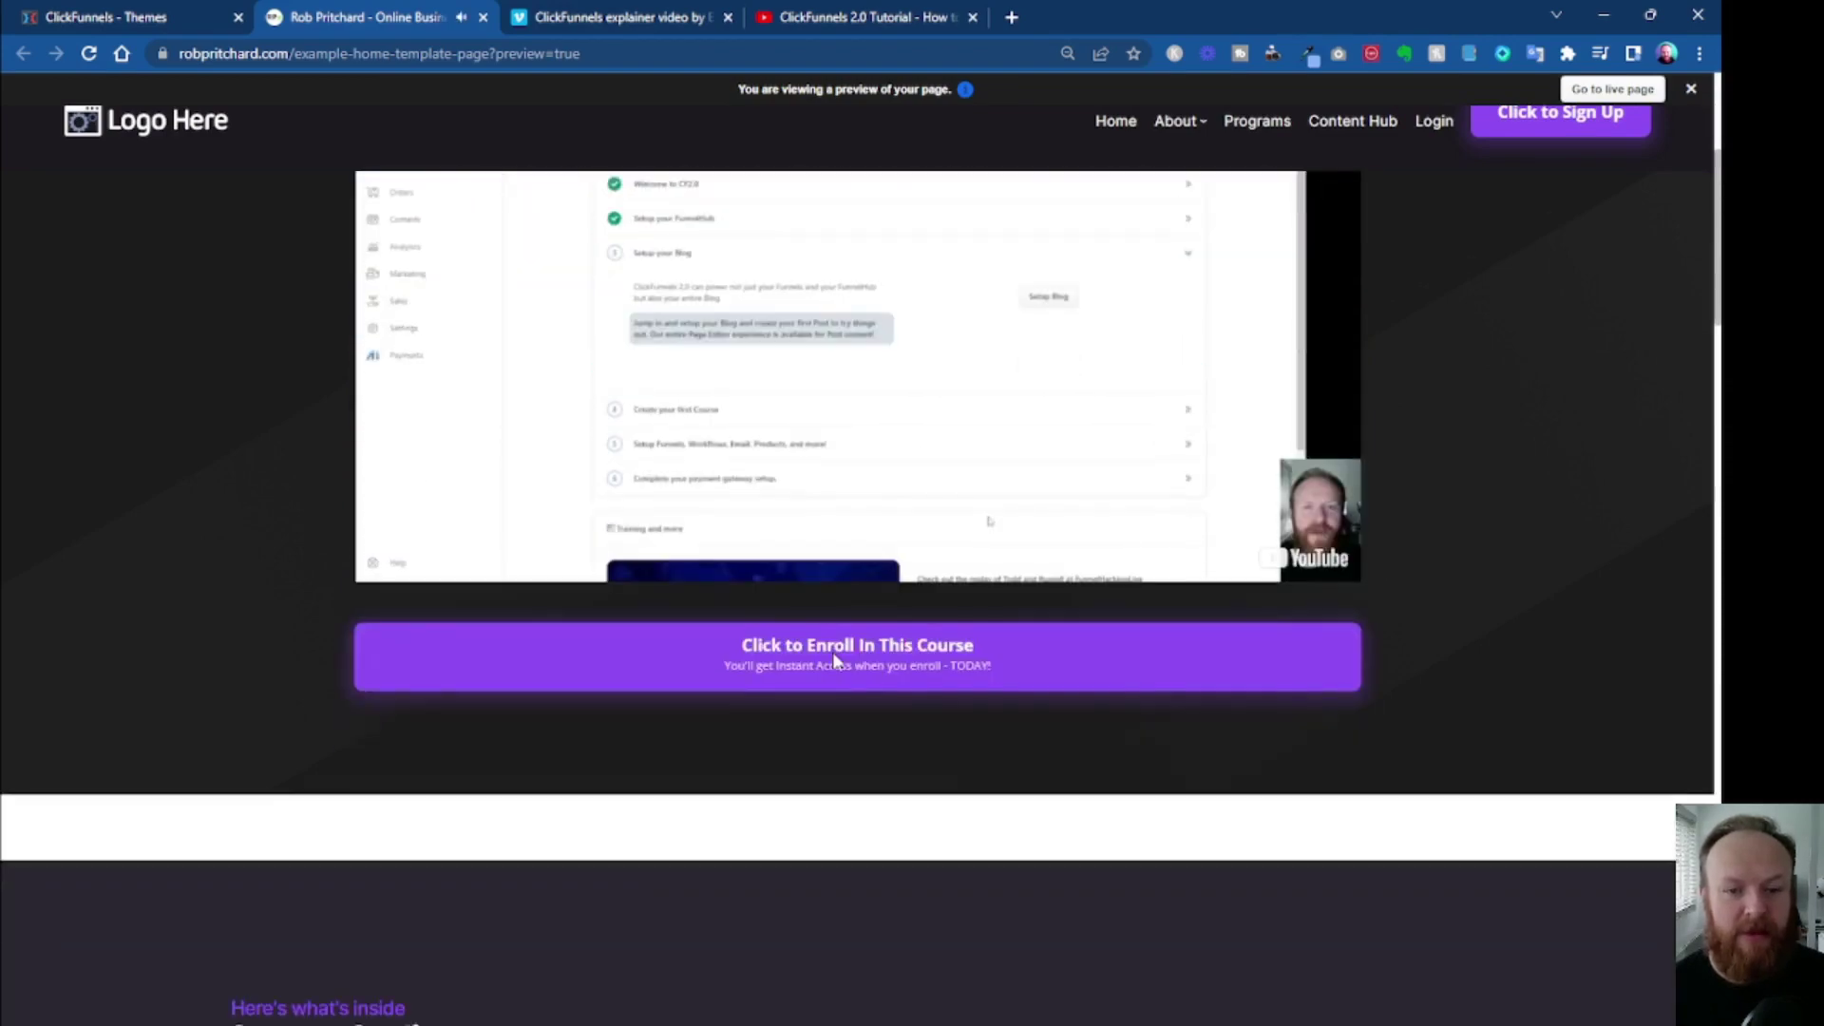
{"action": "scroll", "coordinate": [833, 655], "scroll_direction": "down", "scroll_amount": 5}
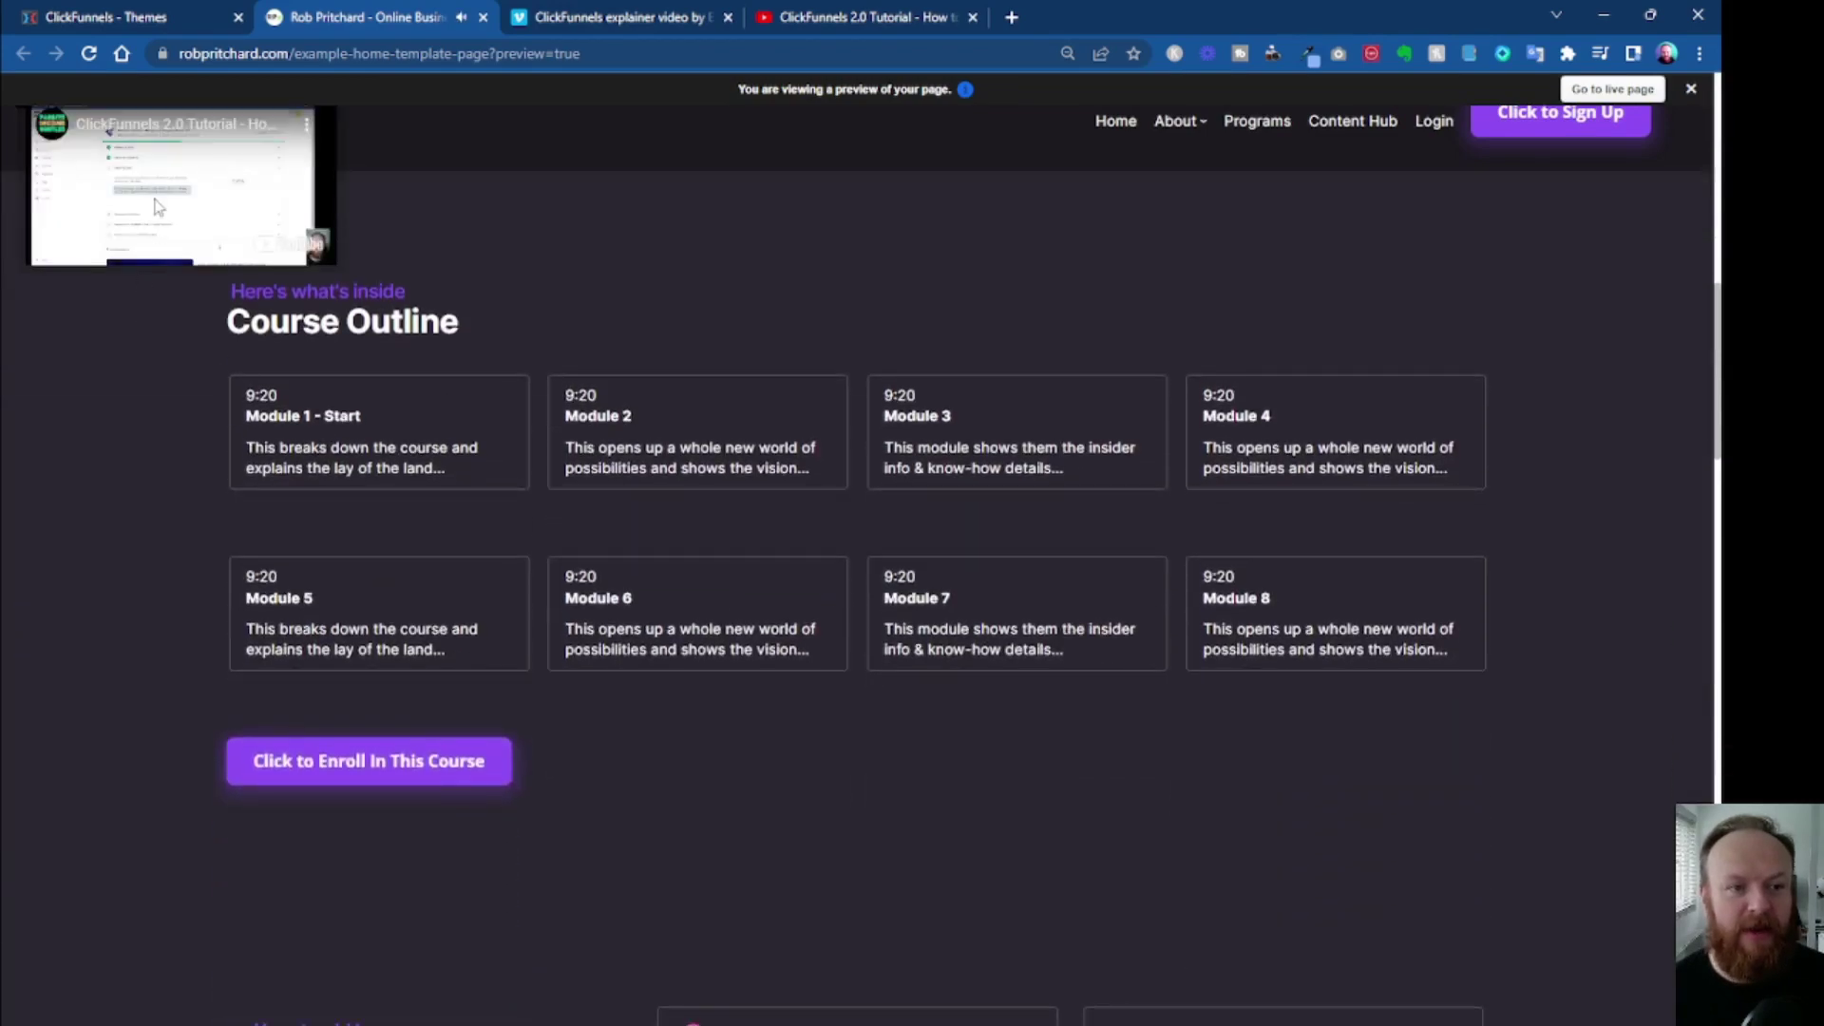
{"action": "scroll", "coordinate": [601, 528], "scroll_direction": "up", "scroll_amount": 10}
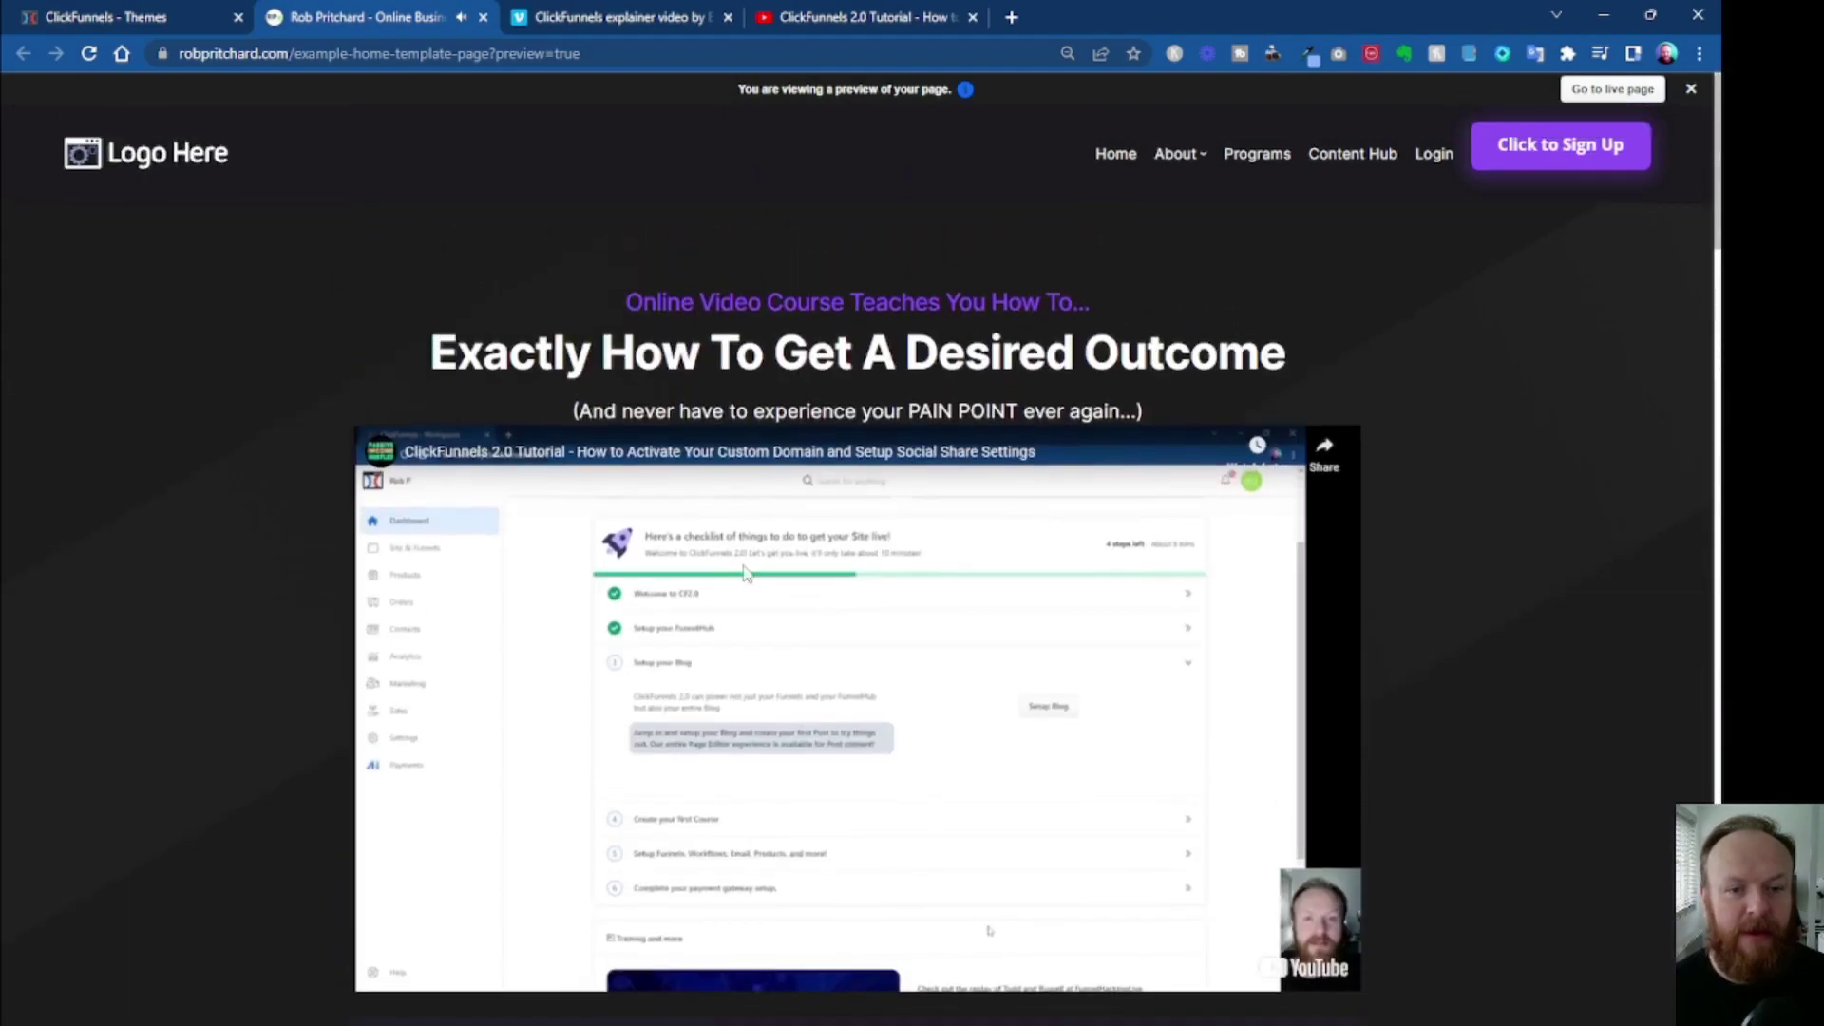
{"action": "scroll", "coordinate": [600, 528], "scroll_direction": "down", "scroll_amount": 2}
{"action": "left_click", "coordinate": [860, 589]}
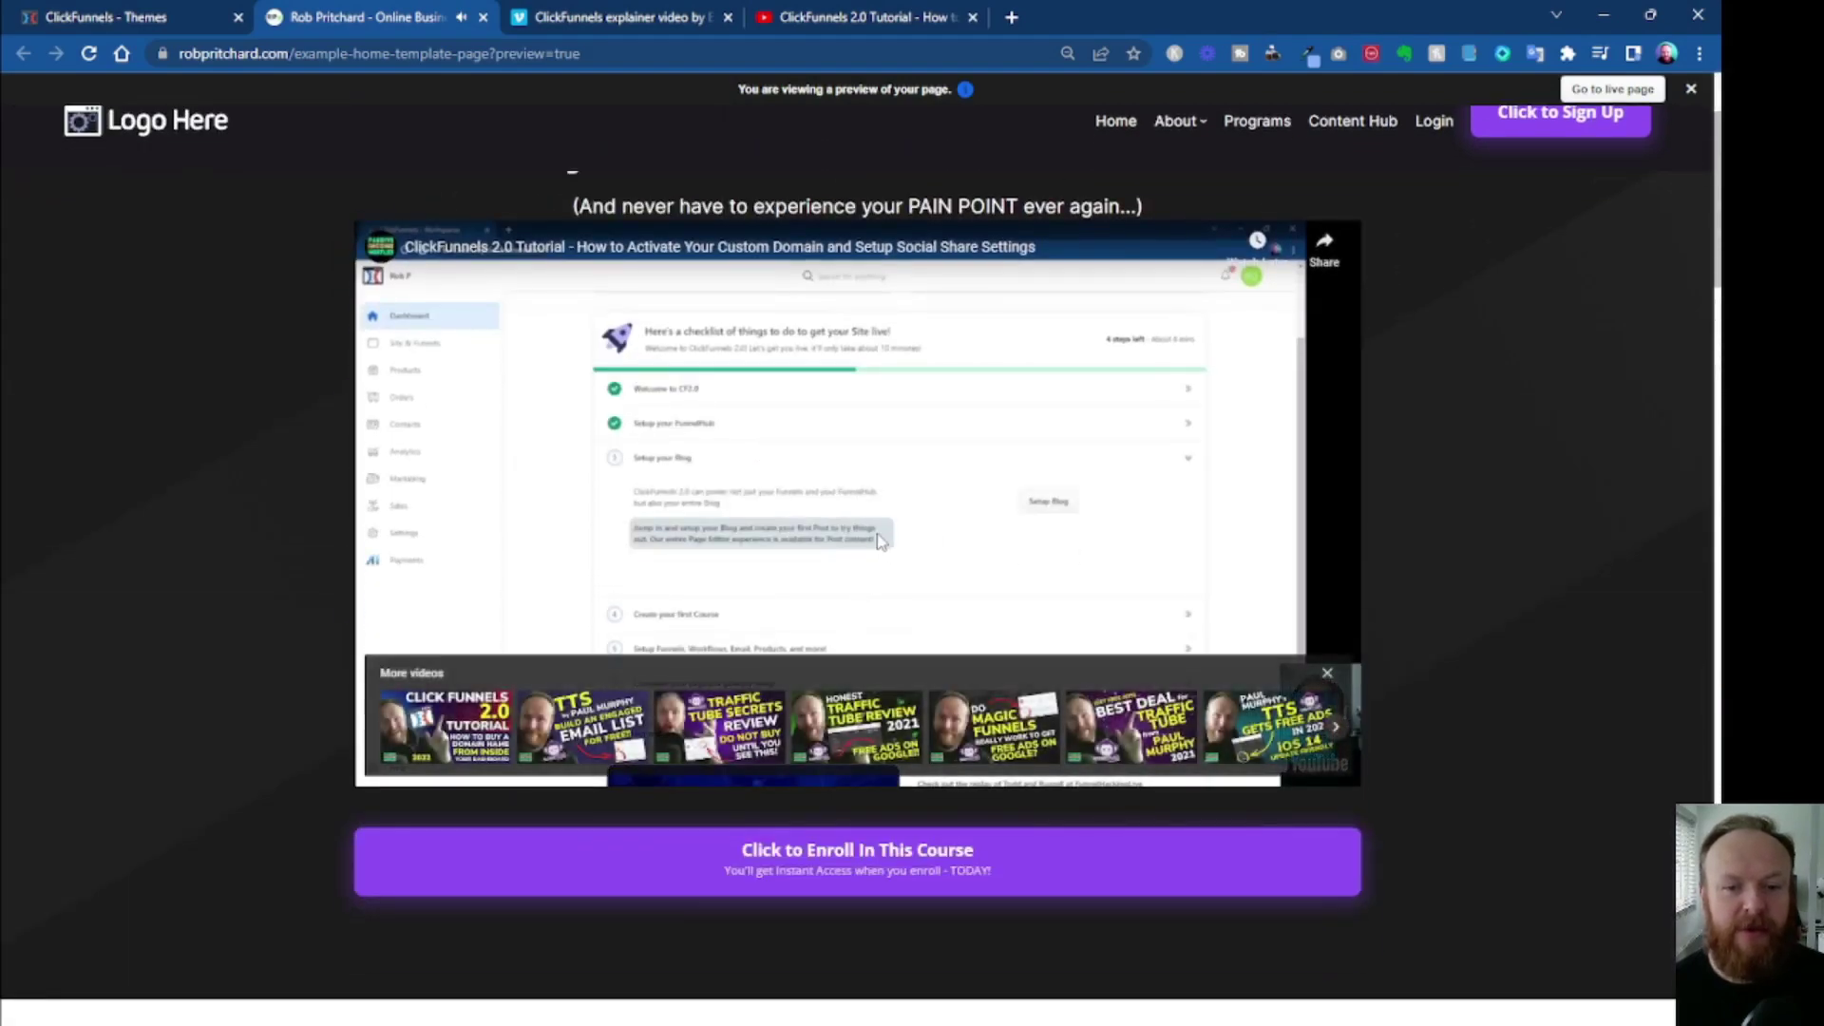
{"action": "scroll", "coordinate": [1062, 608], "scroll_direction": "down", "scroll_amount": 5}
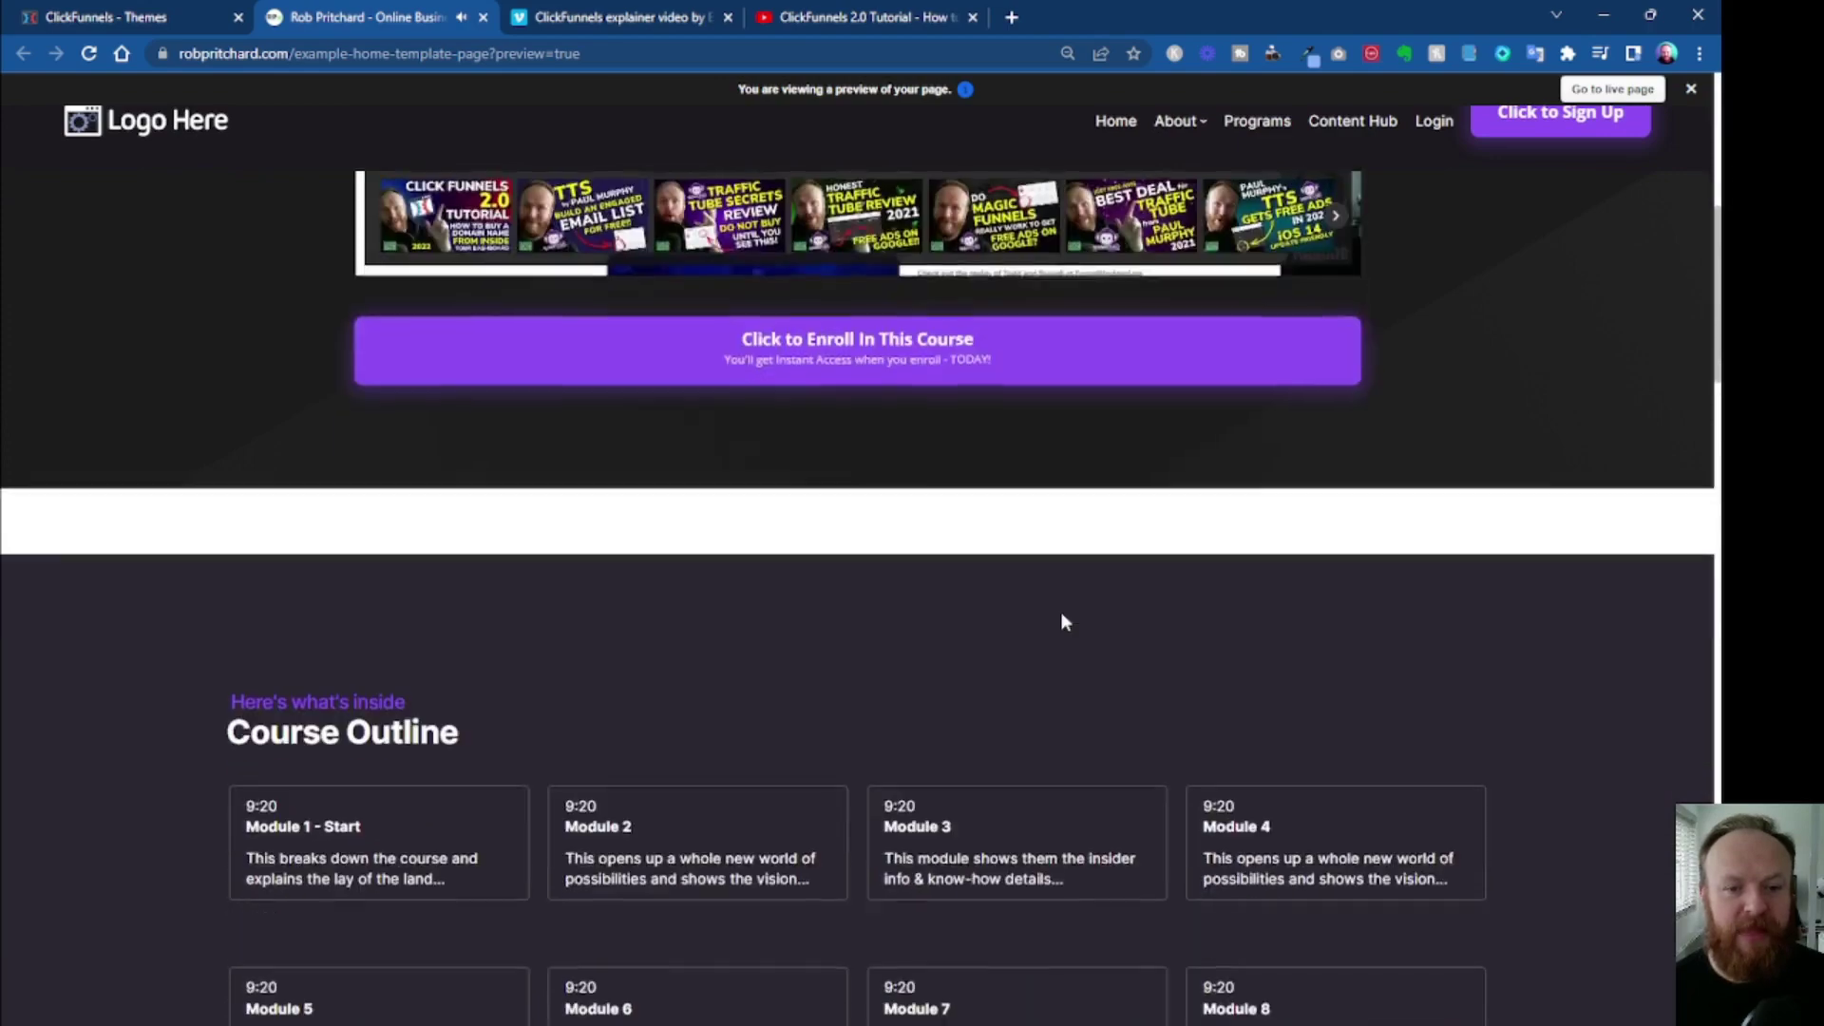
{"action": "scroll", "coordinate": [957, 622], "scroll_direction": "up", "scroll_amount": 7}
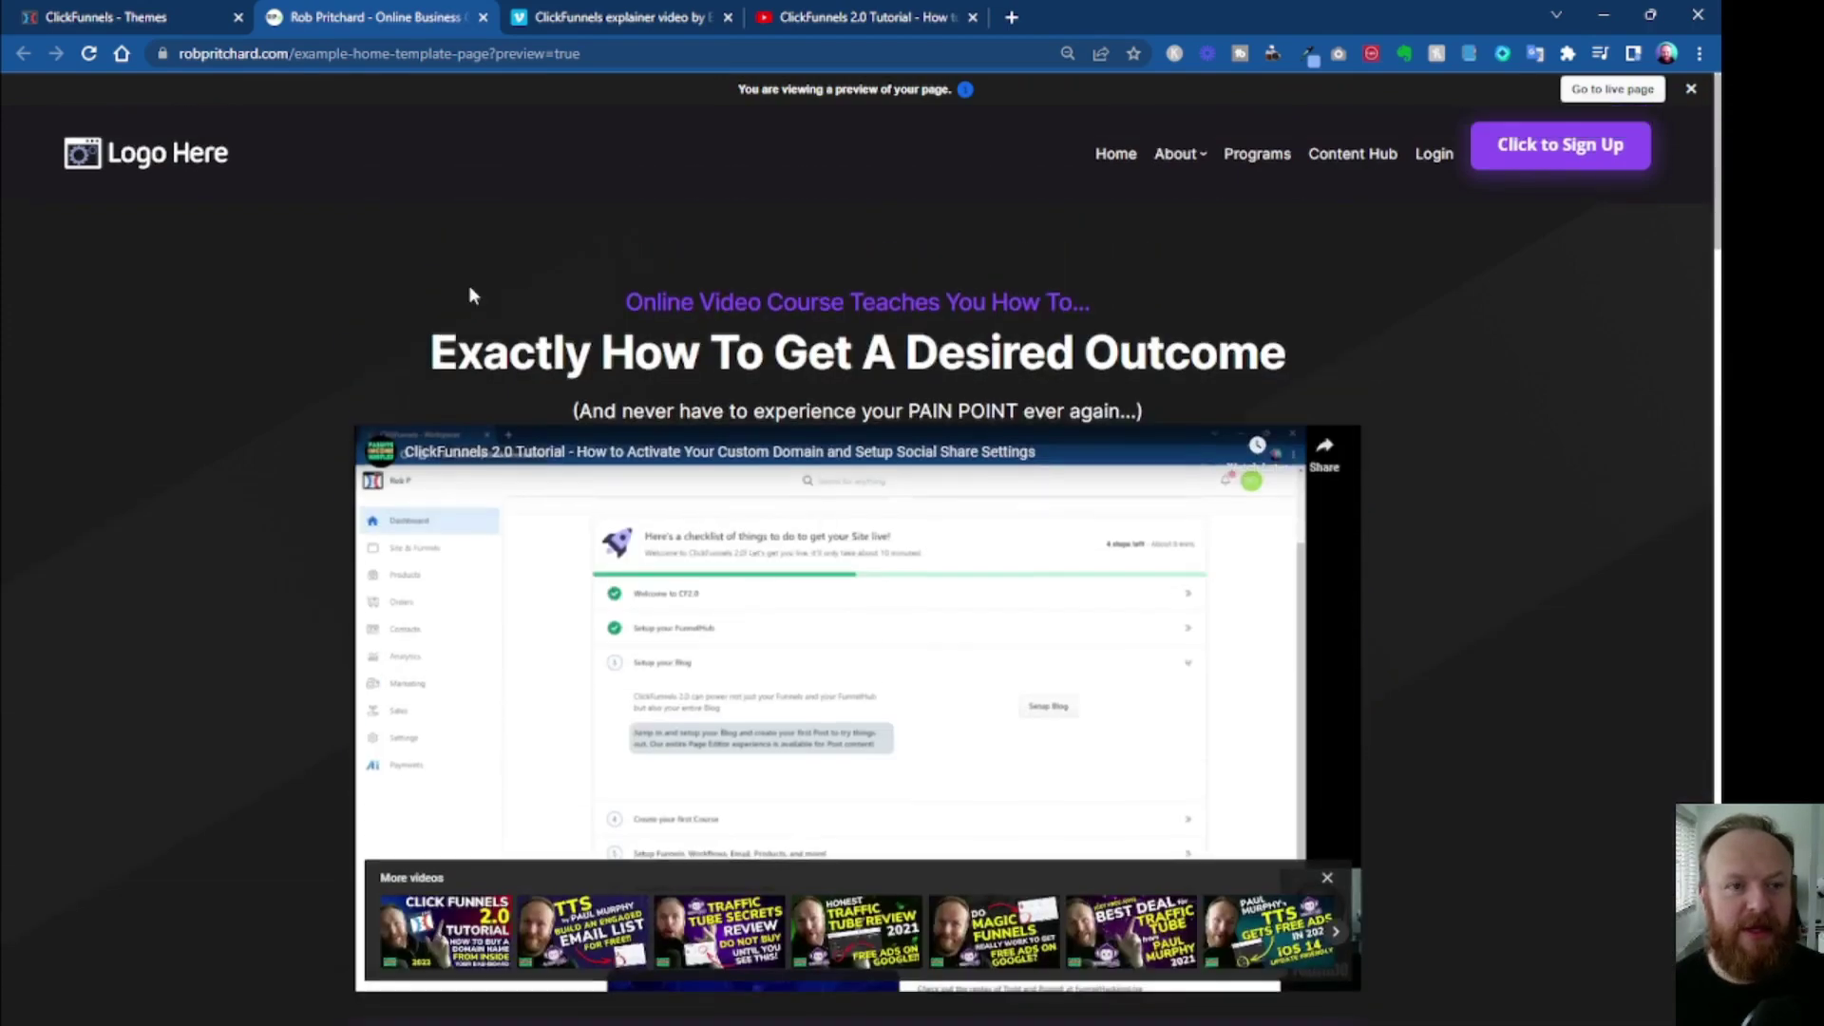
{"action": "scroll", "coordinate": [733, 455], "scroll_direction": "down", "scroll_amount": 7}
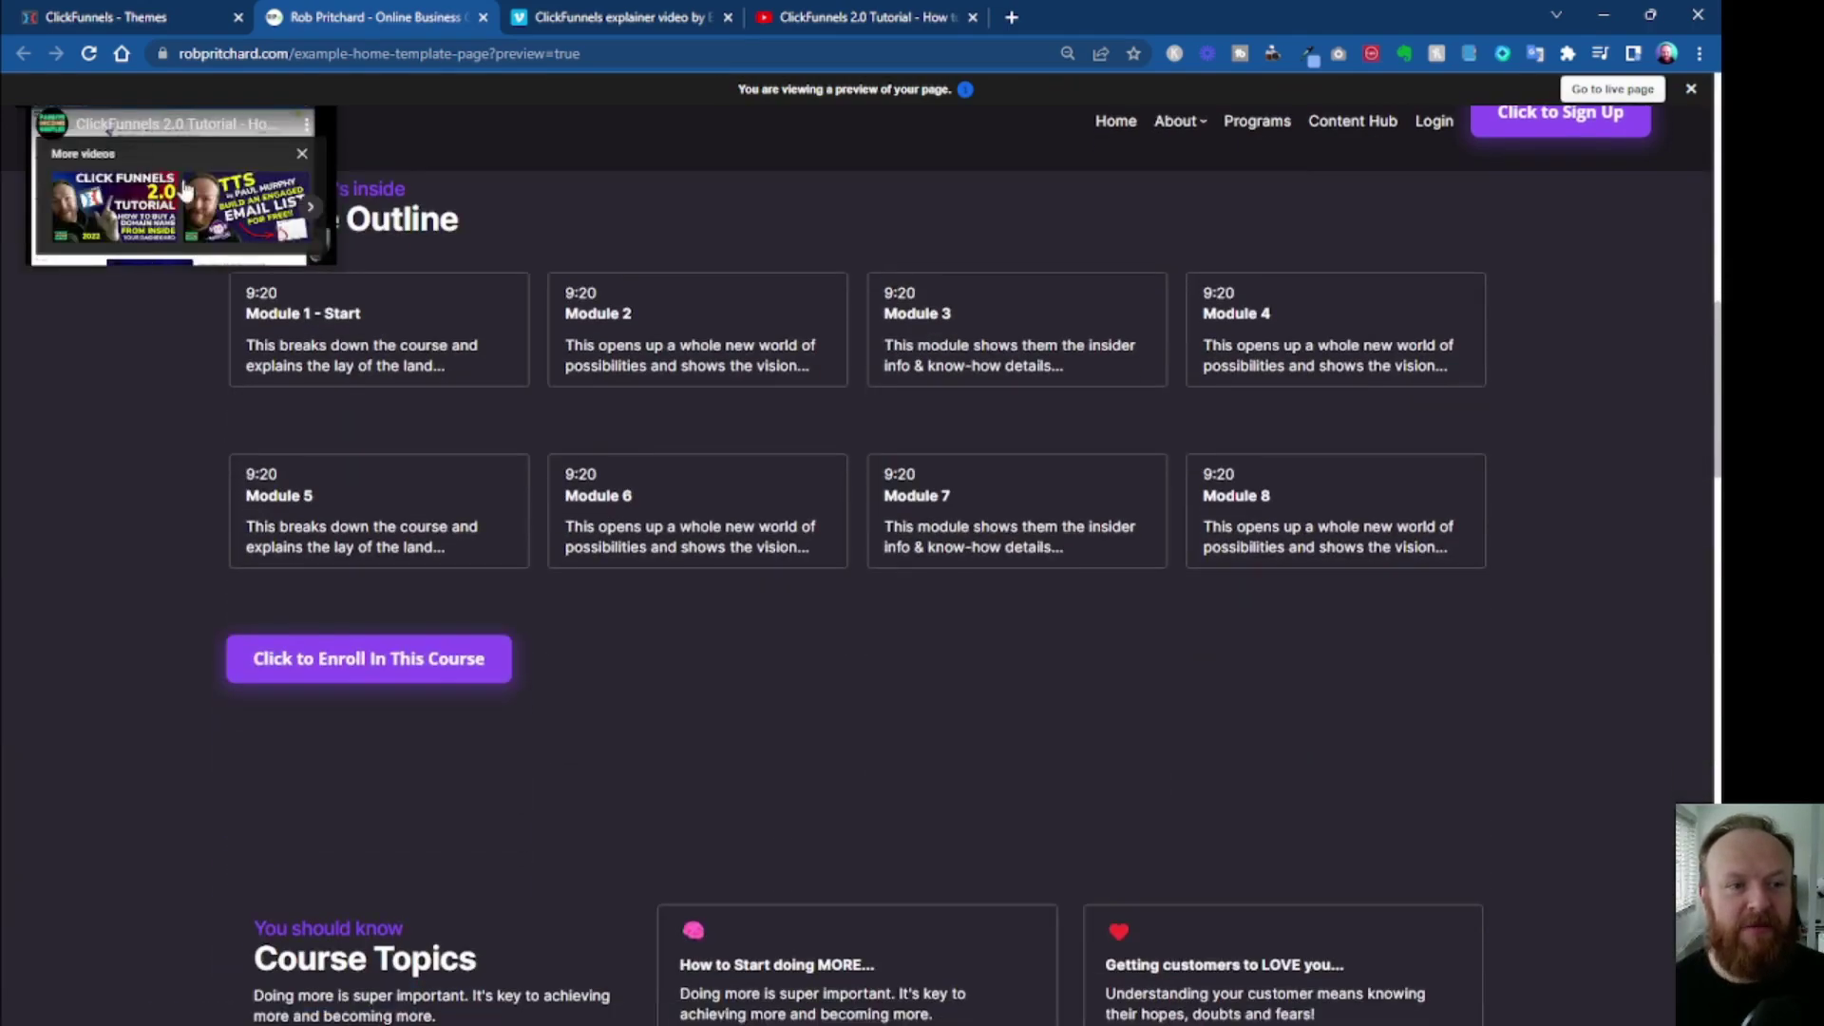
{"action": "scroll", "coordinate": [321, 178], "scroll_direction": "up", "scroll_amount": 1}
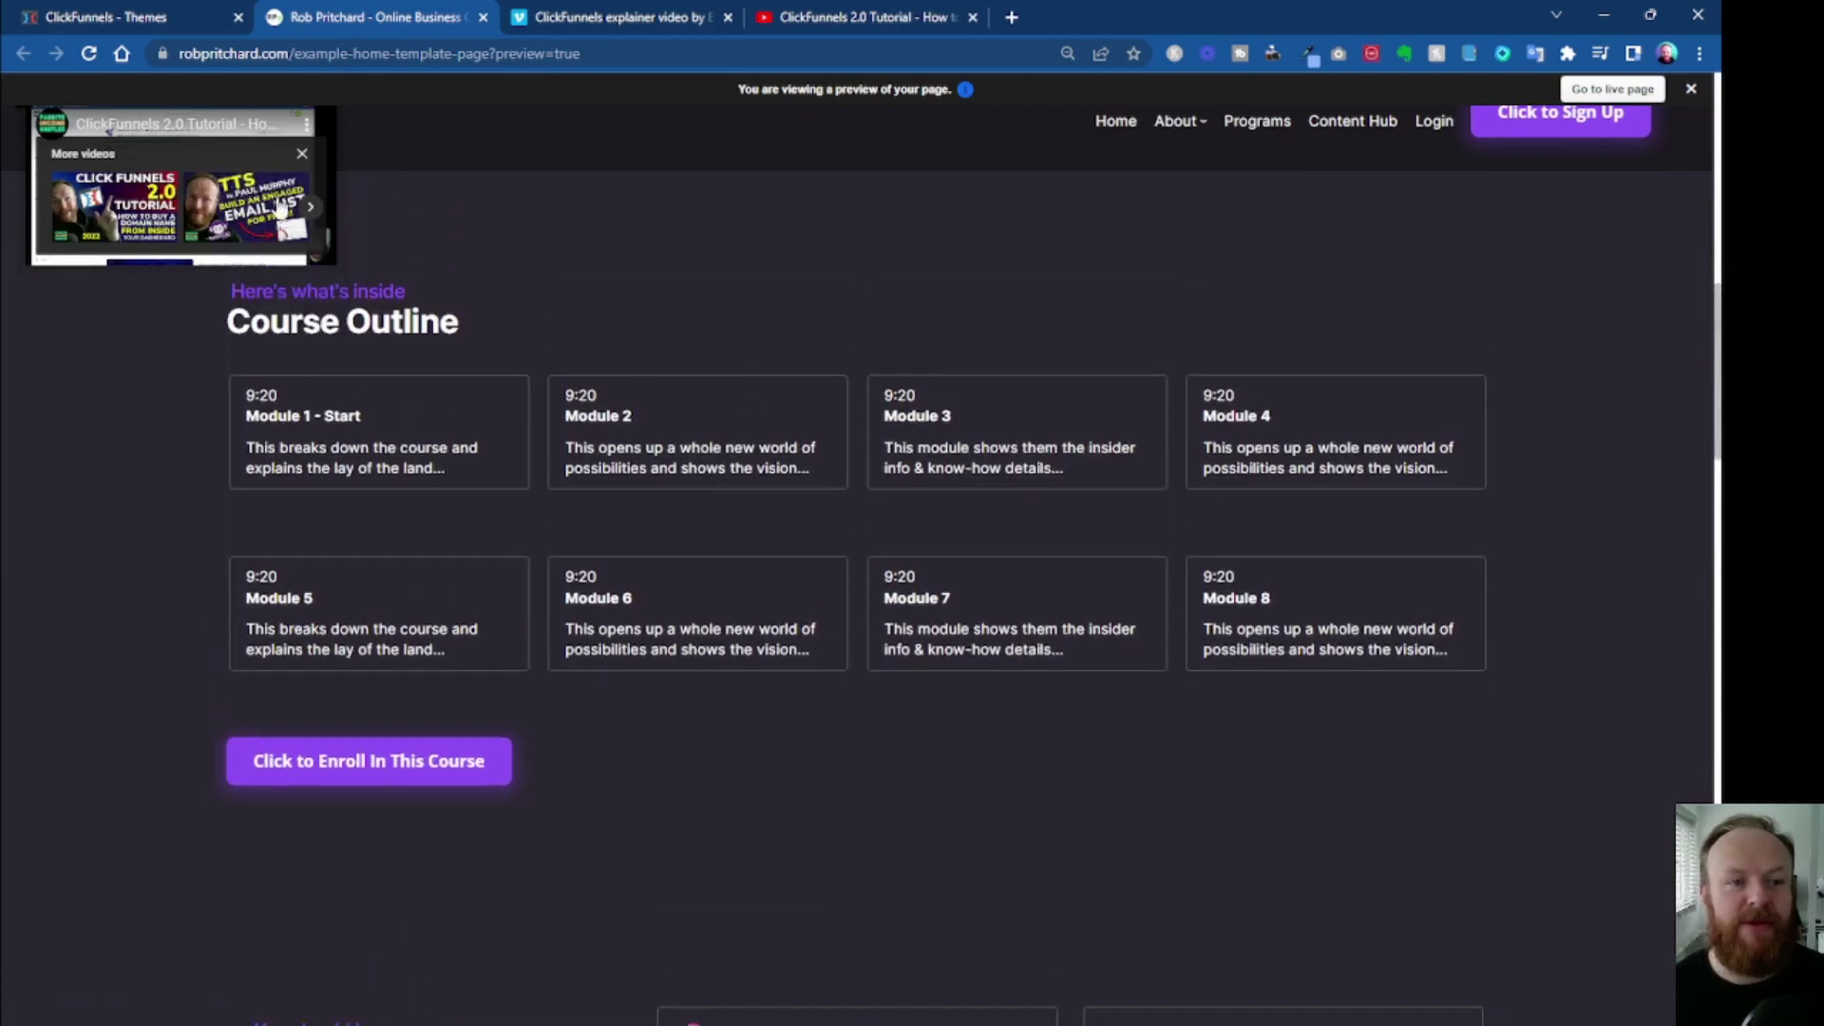
Back in the editor, keep sticky size Large and position Top Left, then return to Video Settings.
{"action": "left_click", "coordinate": [143, 11]}
{"action": "scroll", "coordinate": [1569, 728], "scroll_direction": "down", "scroll_amount": 1}
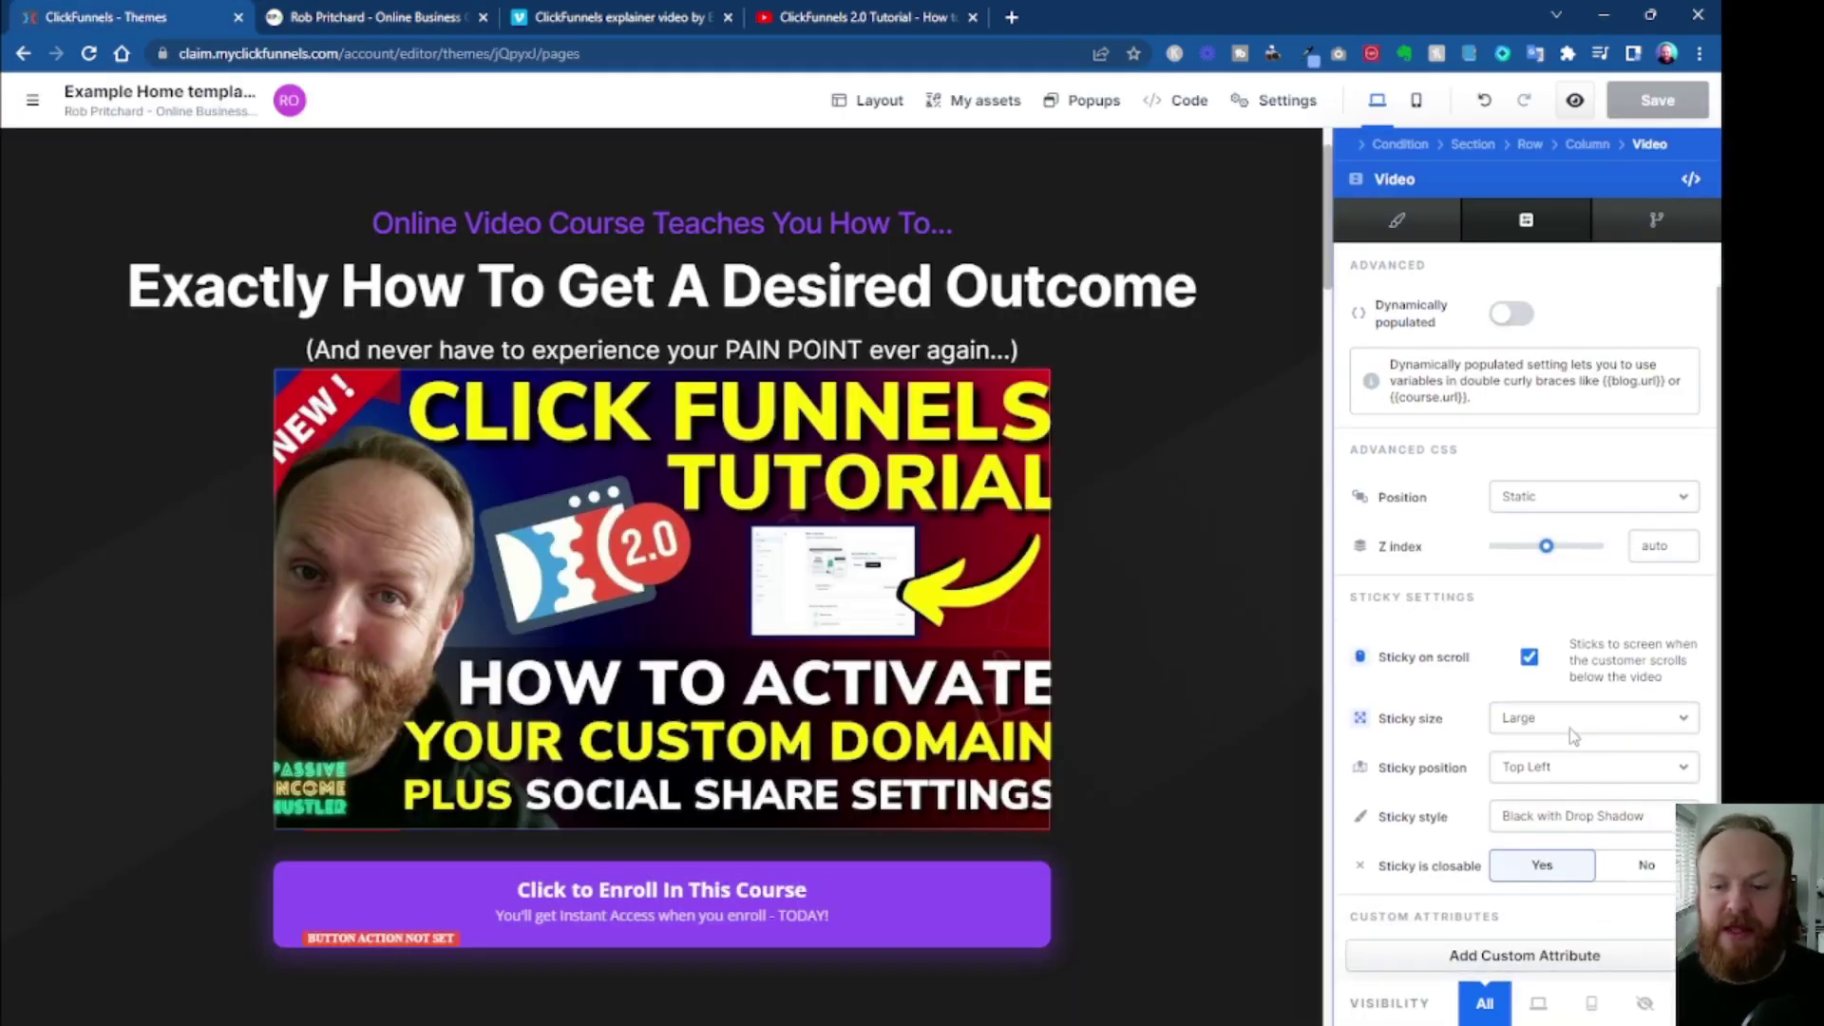
{"action": "left_click", "coordinate": [1569, 728]}
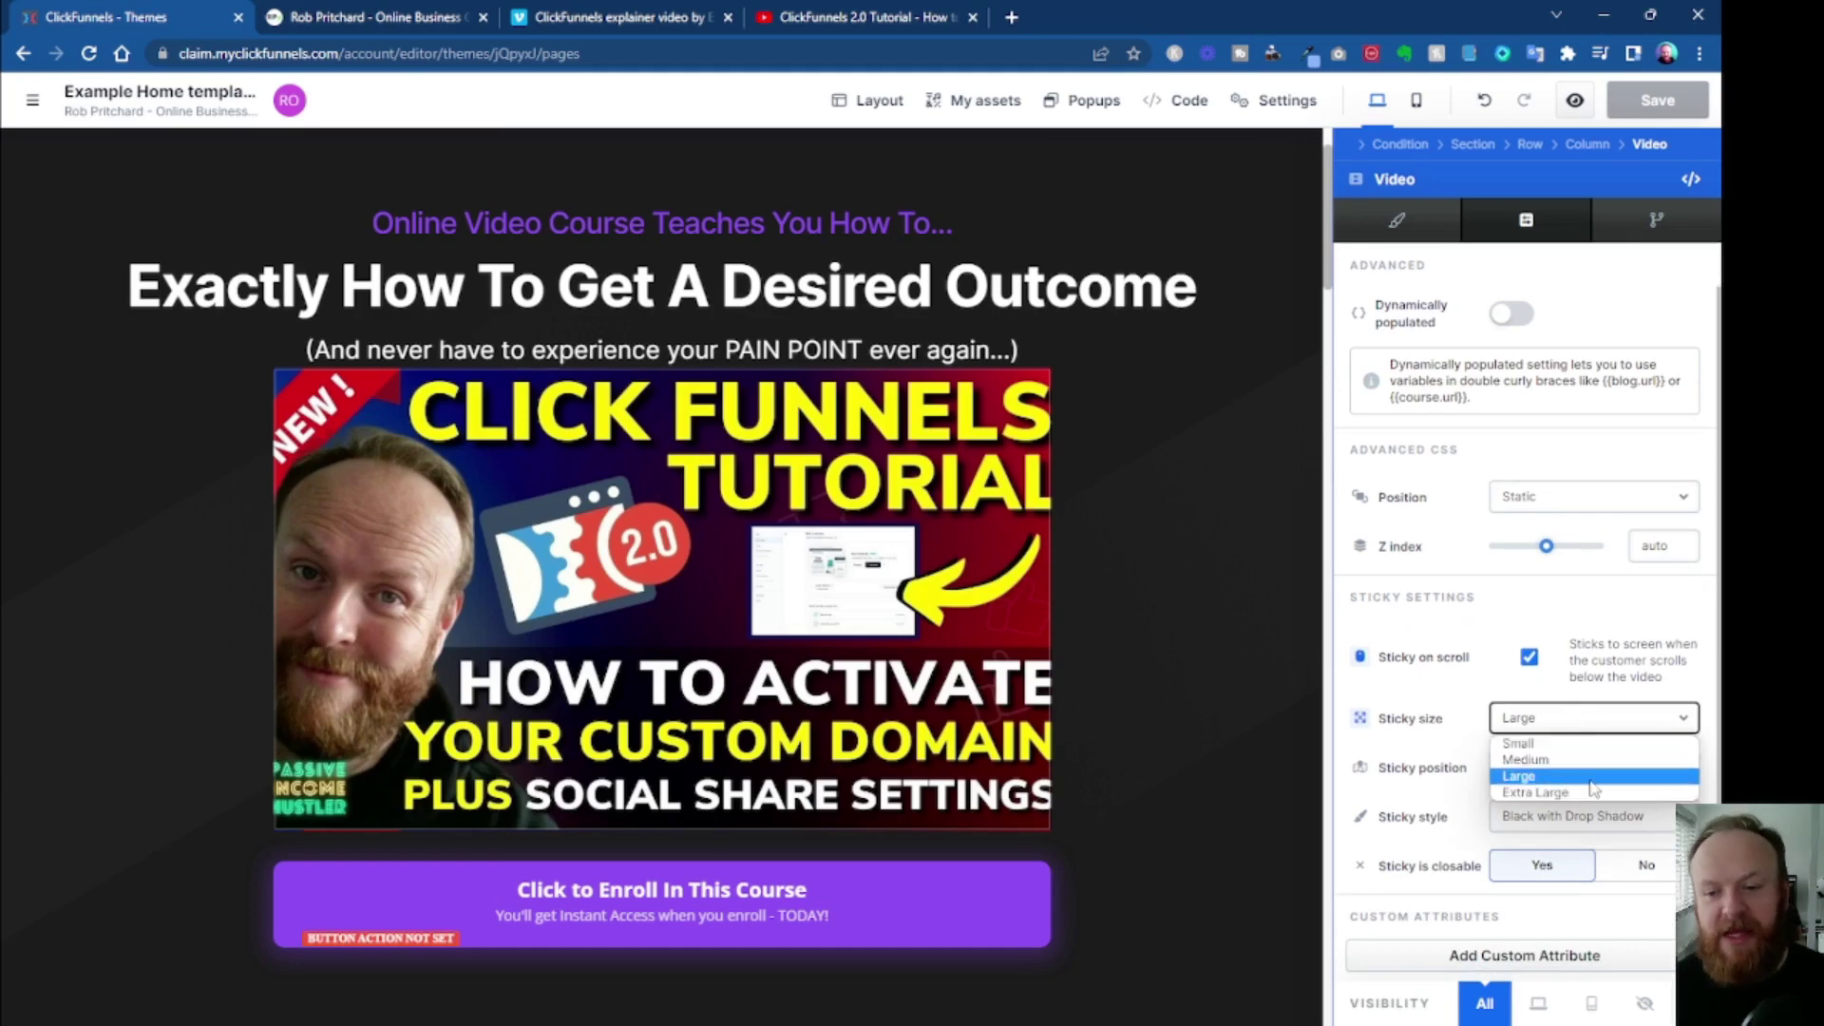
{"action": "left_click", "coordinate": [1519, 776]}
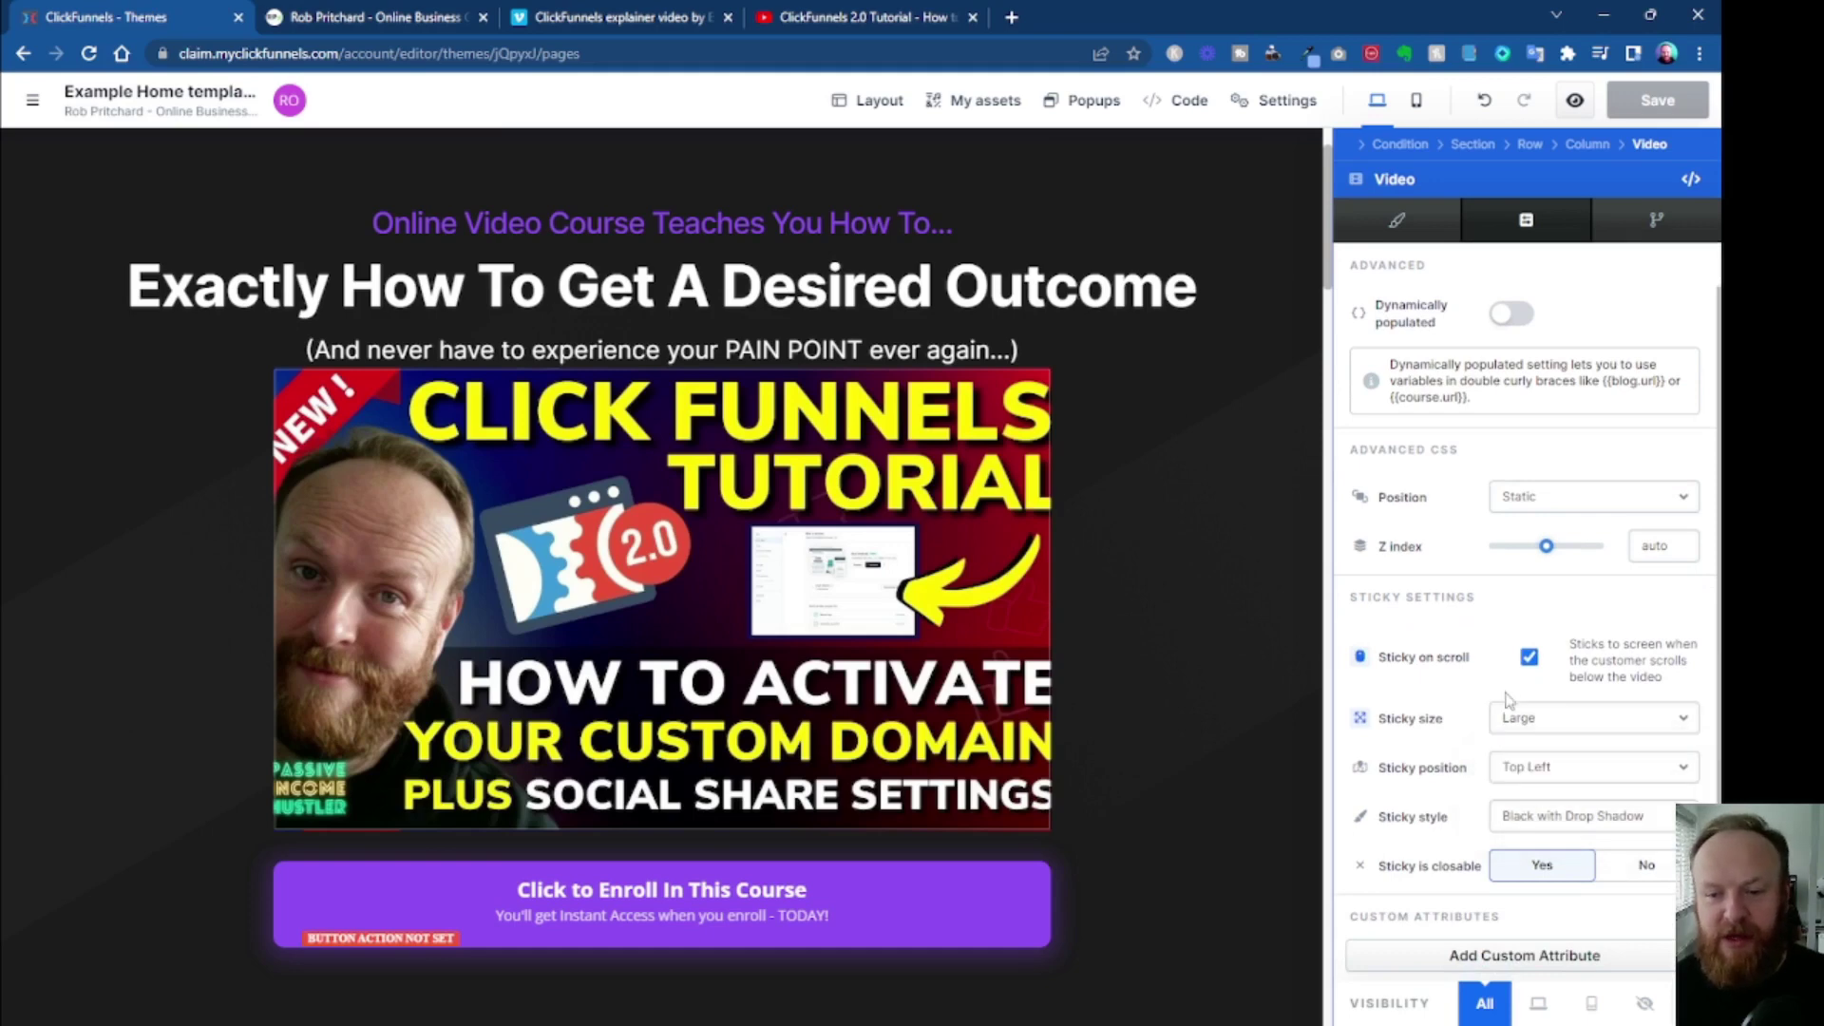
{"action": "left_click", "coordinate": [1491, 769]}
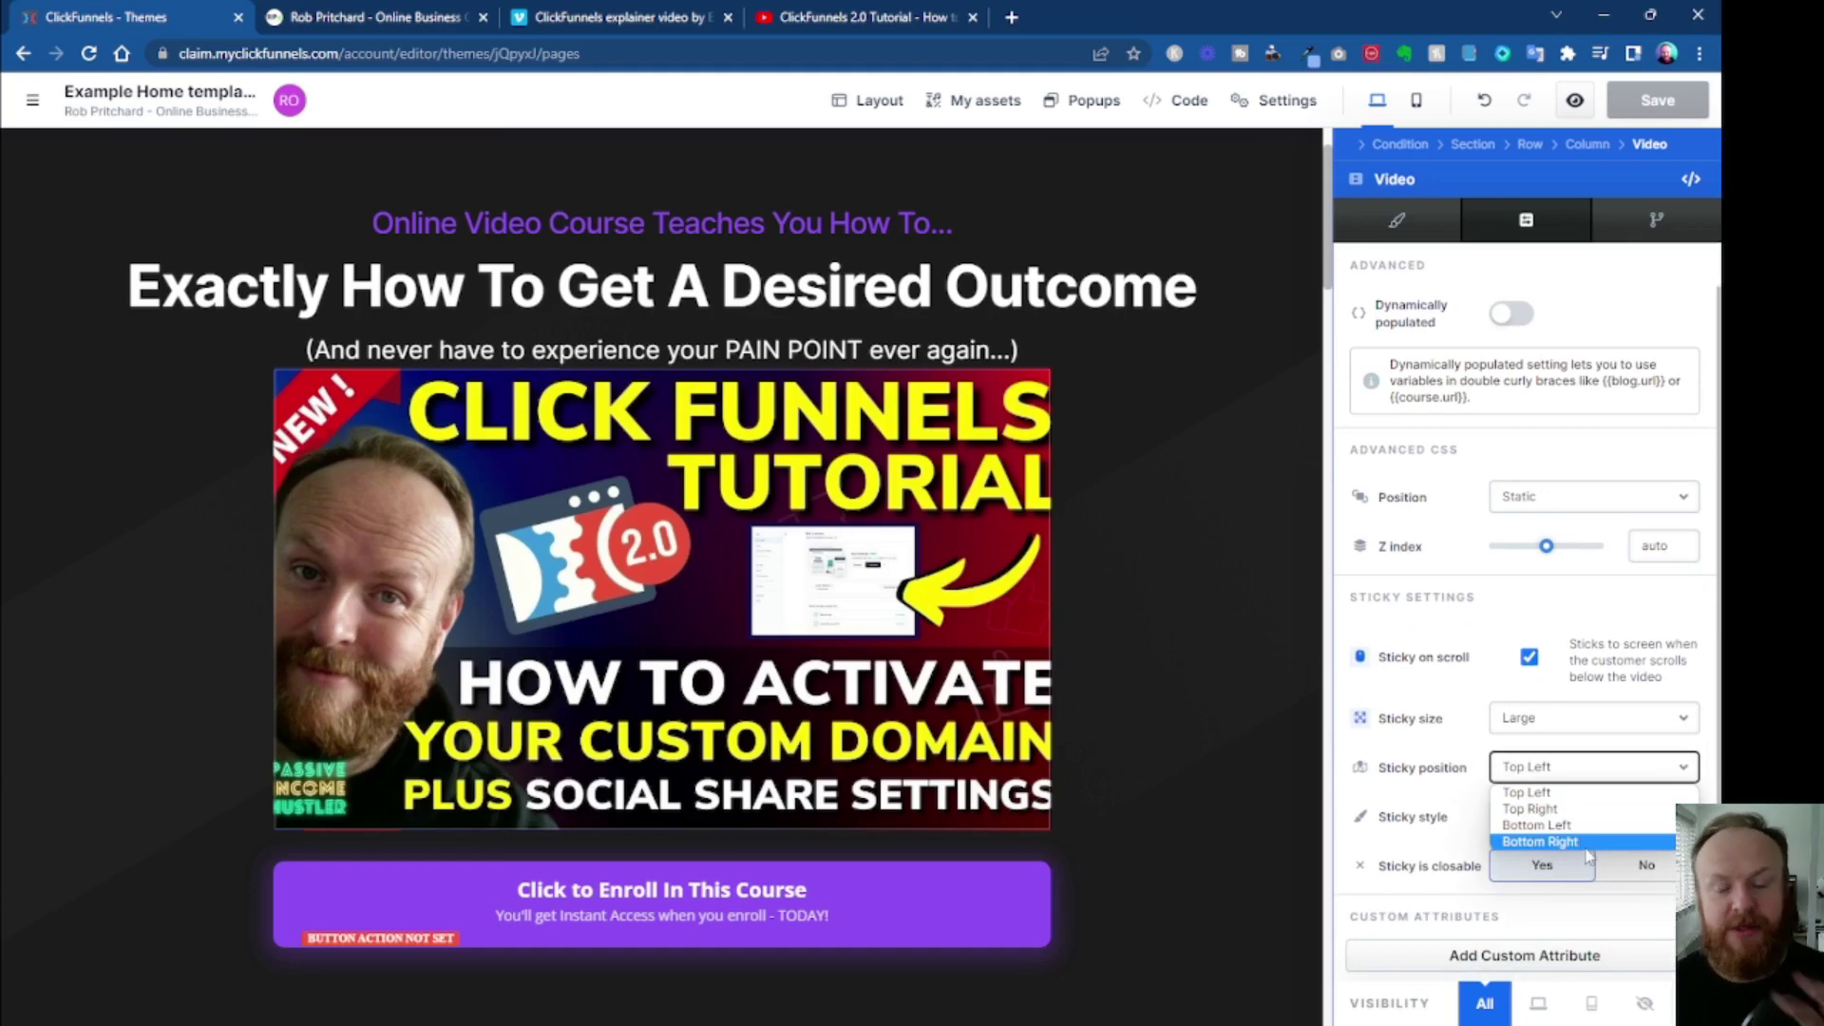
{"action": "left_click", "coordinate": [1436, 902]}
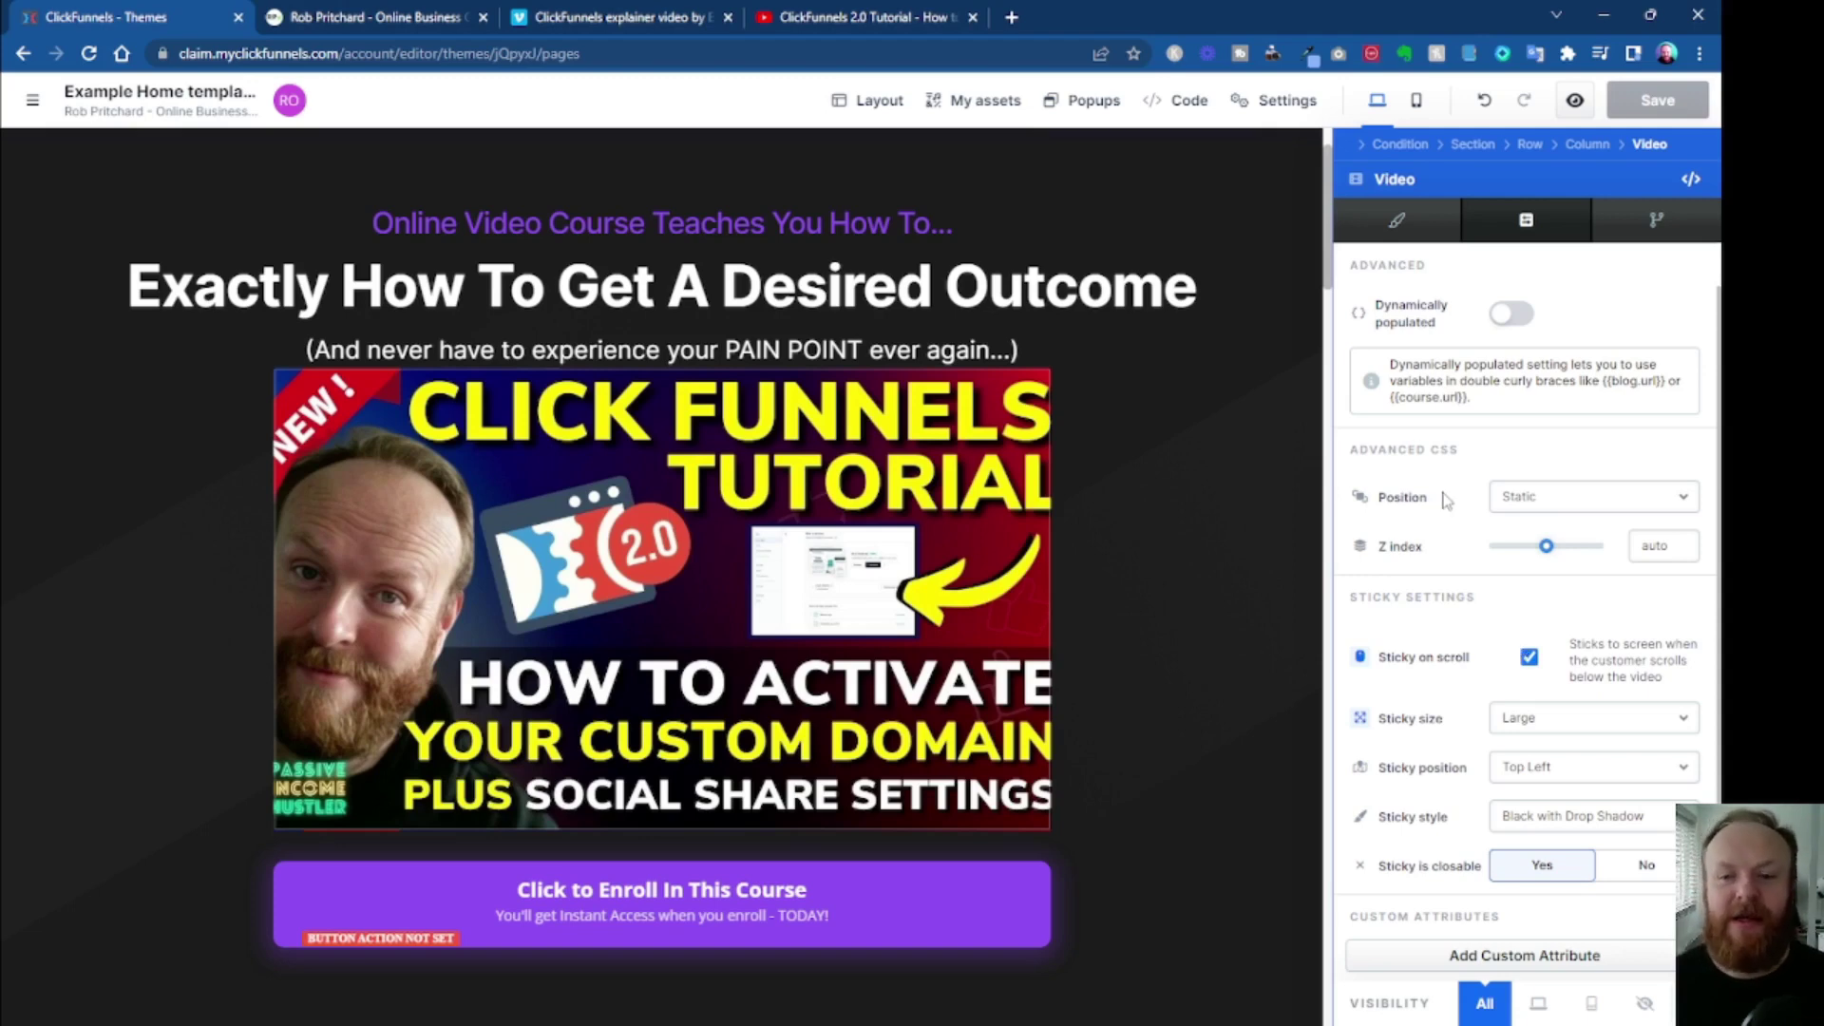
{"action": "left_click", "coordinate": [1388, 228]}
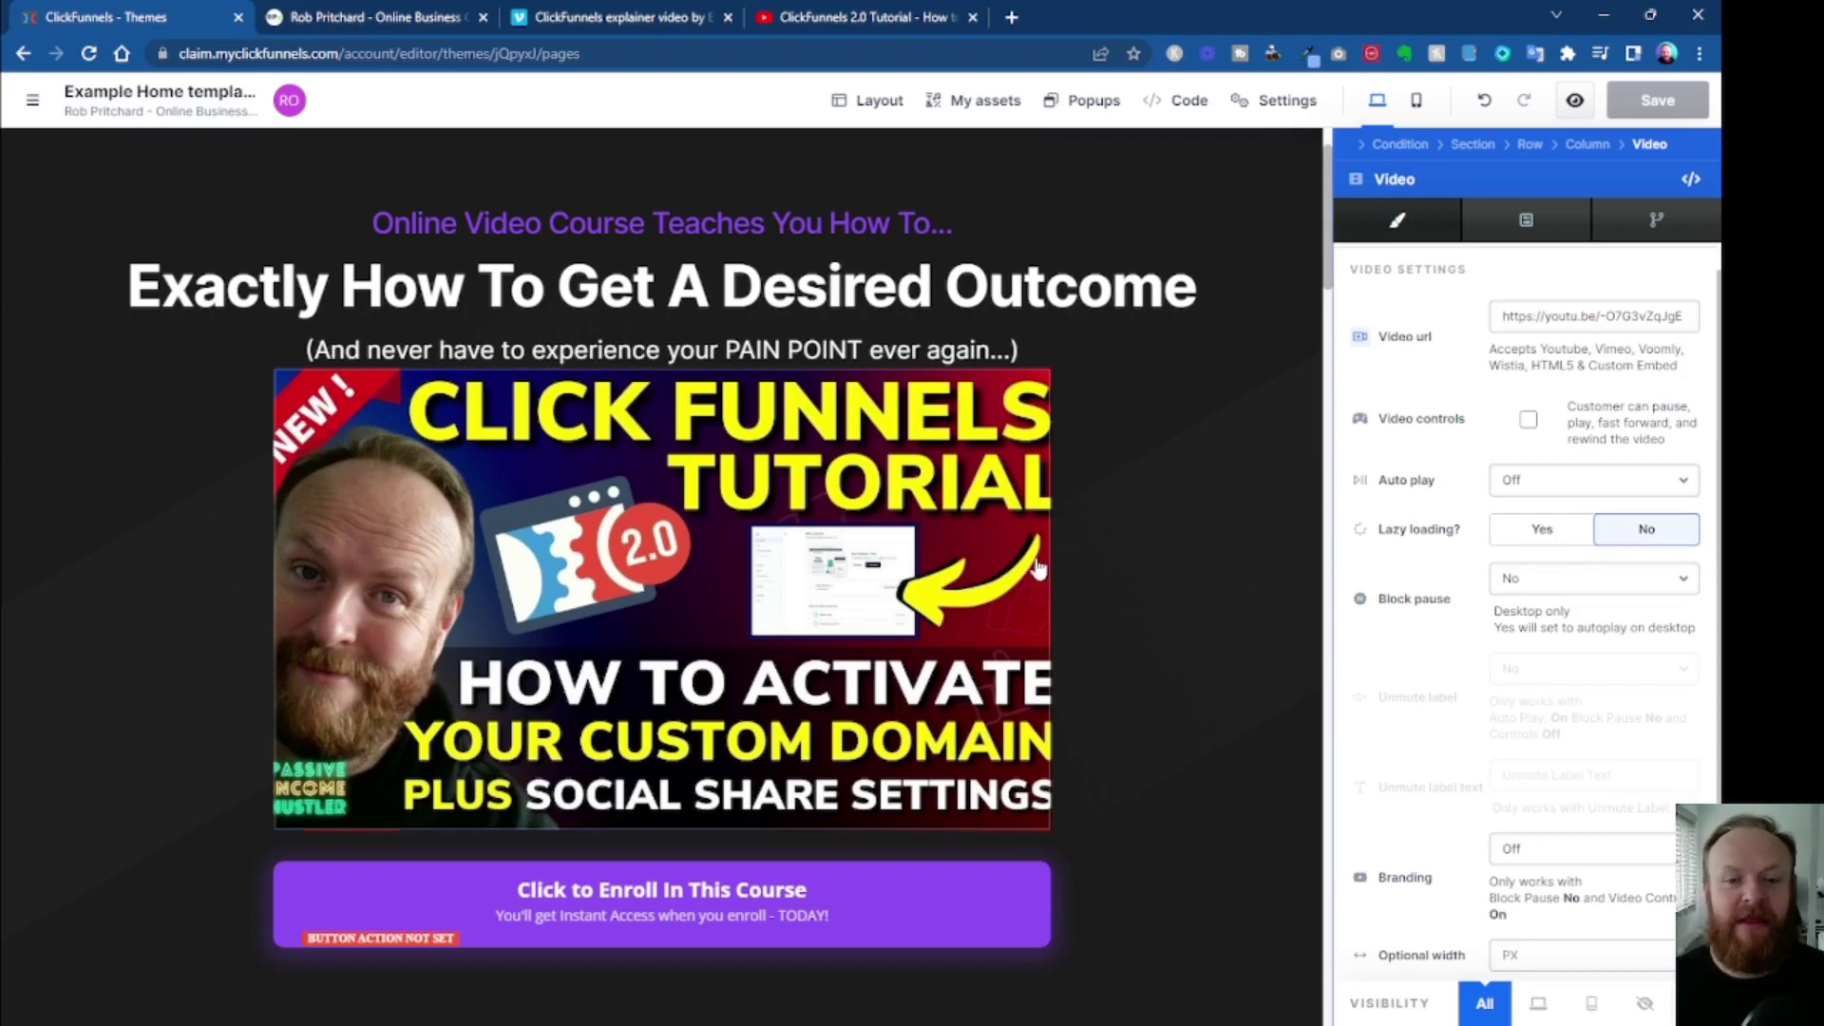
Select the hero video on the canvas and highlight its full YouTube link in the Video url field.
{"action": "left_click", "coordinate": [1035, 603]}
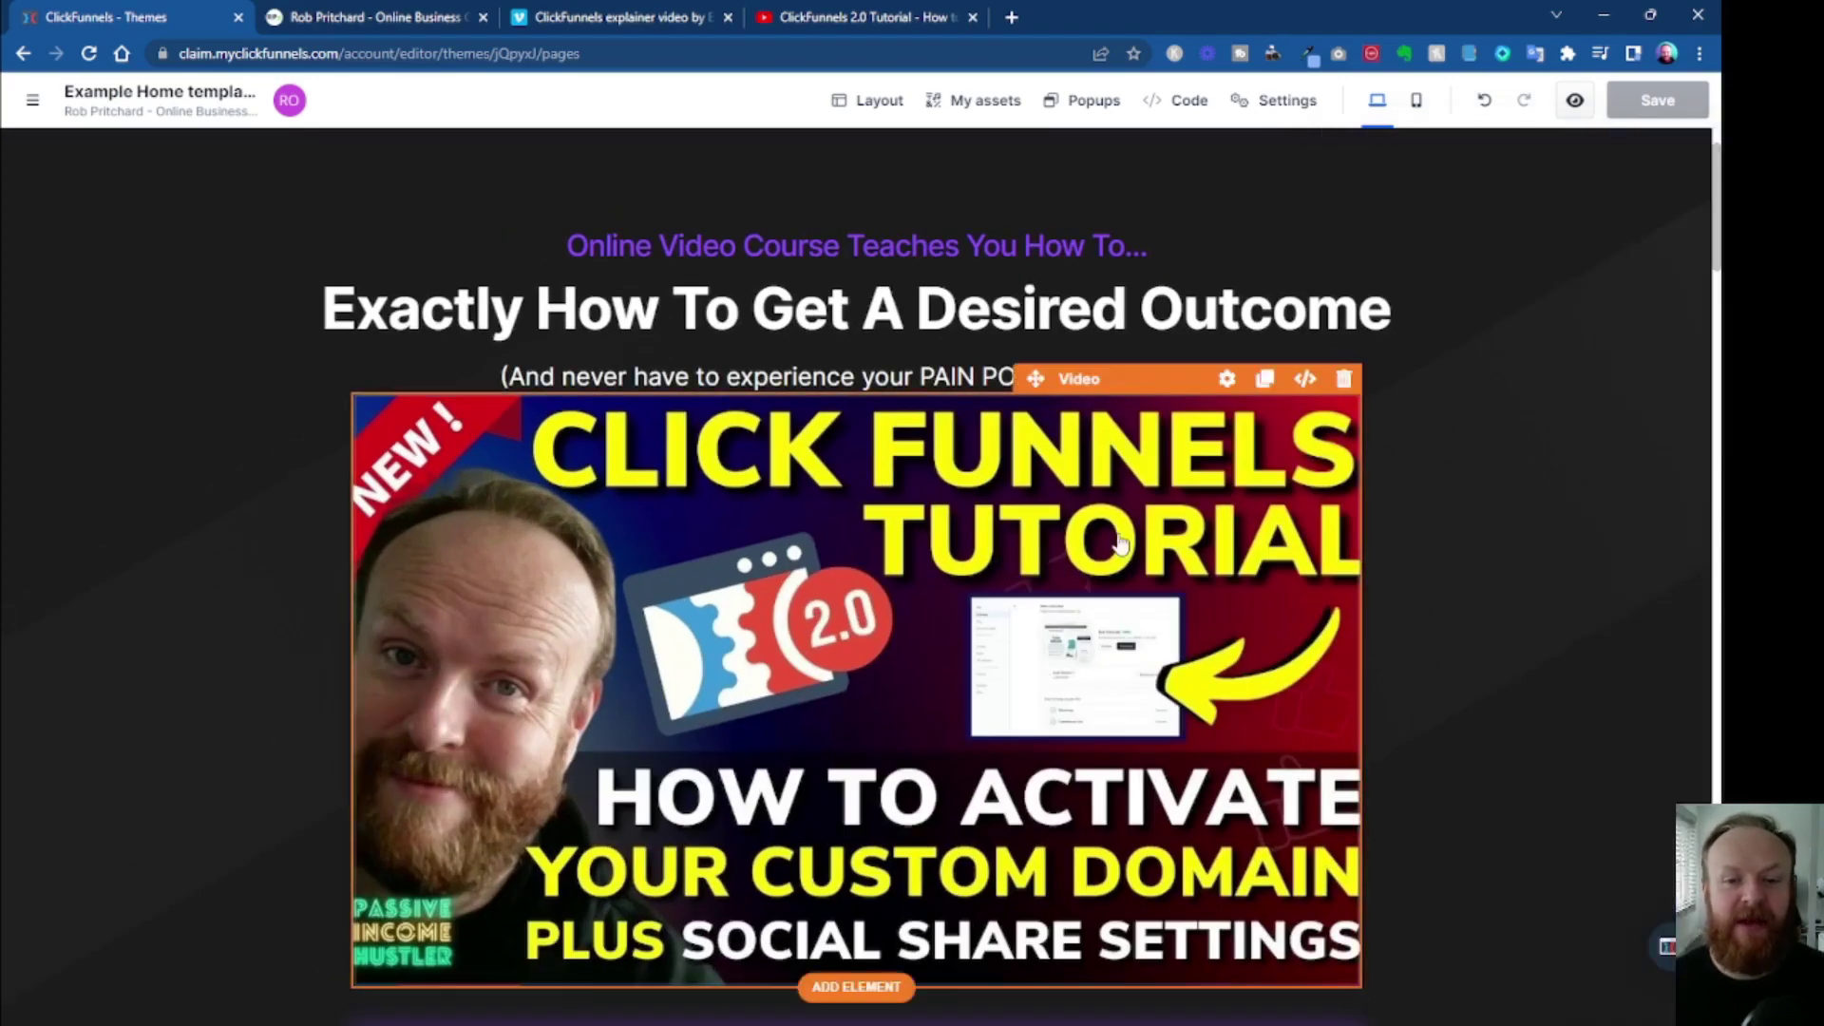
{"action": "triple_click", "coordinate": [1587, 363]}
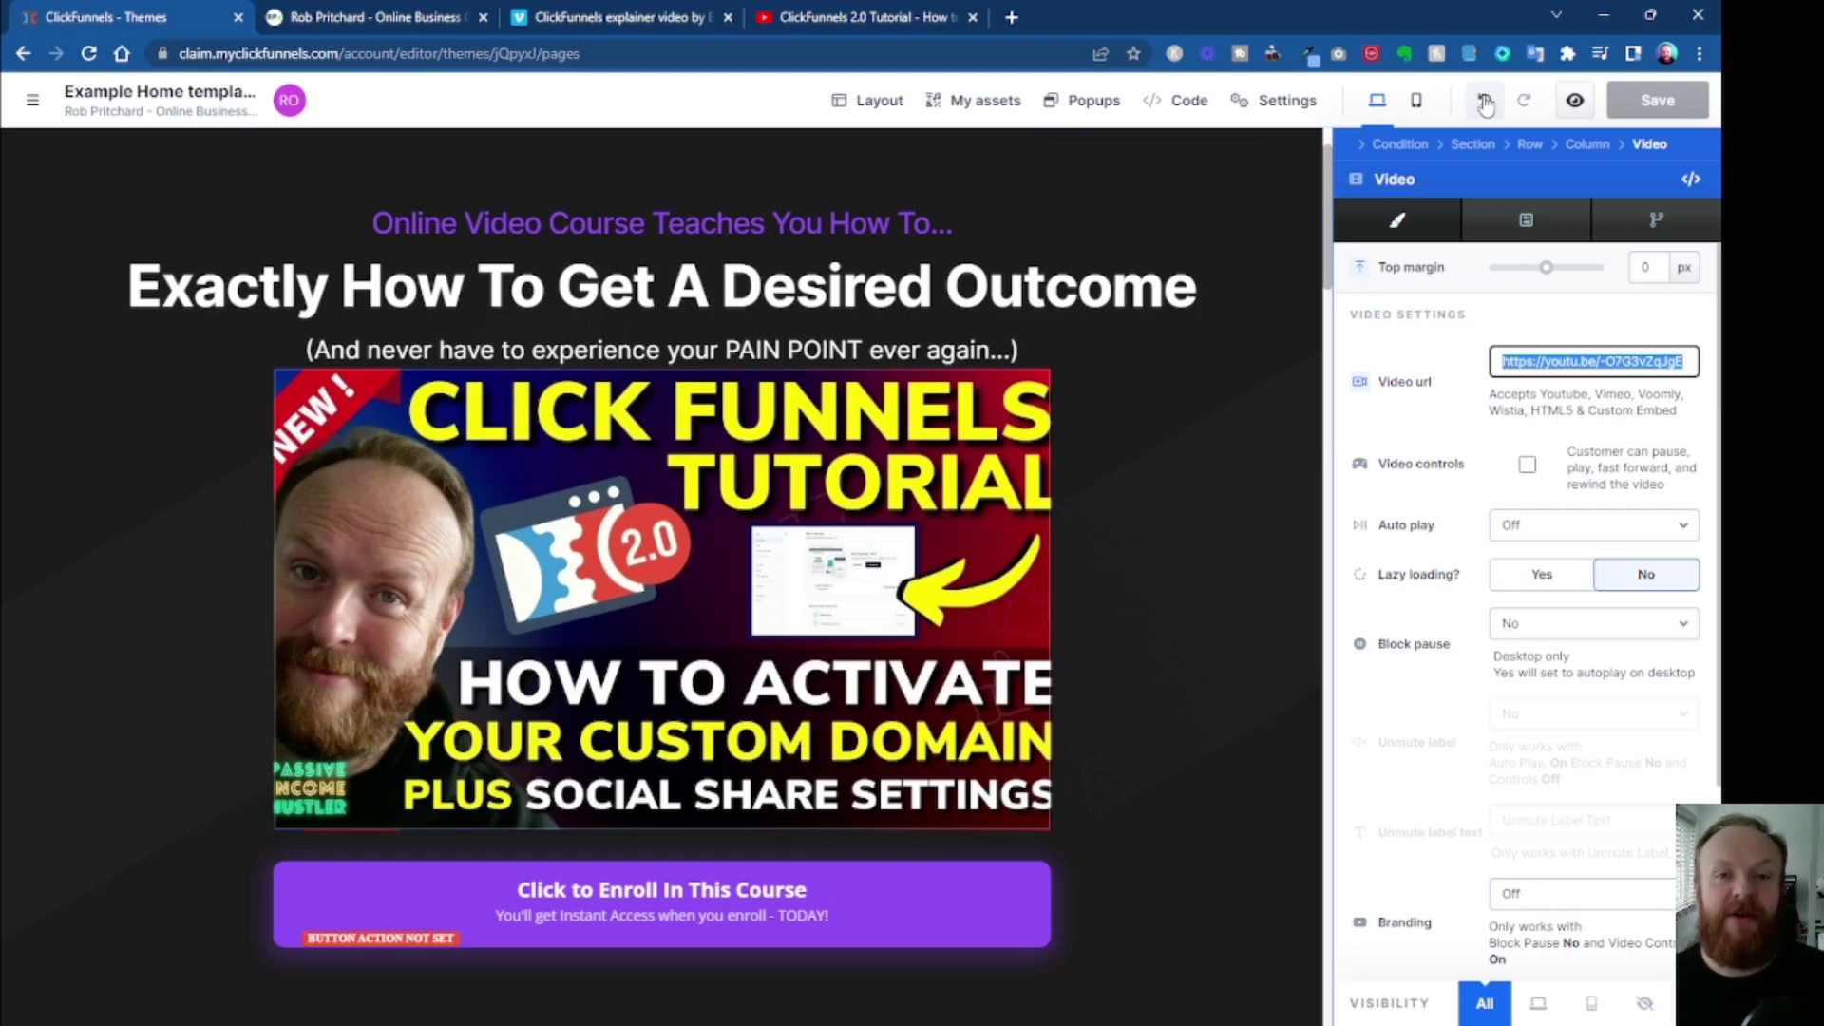
{"action": "left_click", "coordinate": [1485, 101]}
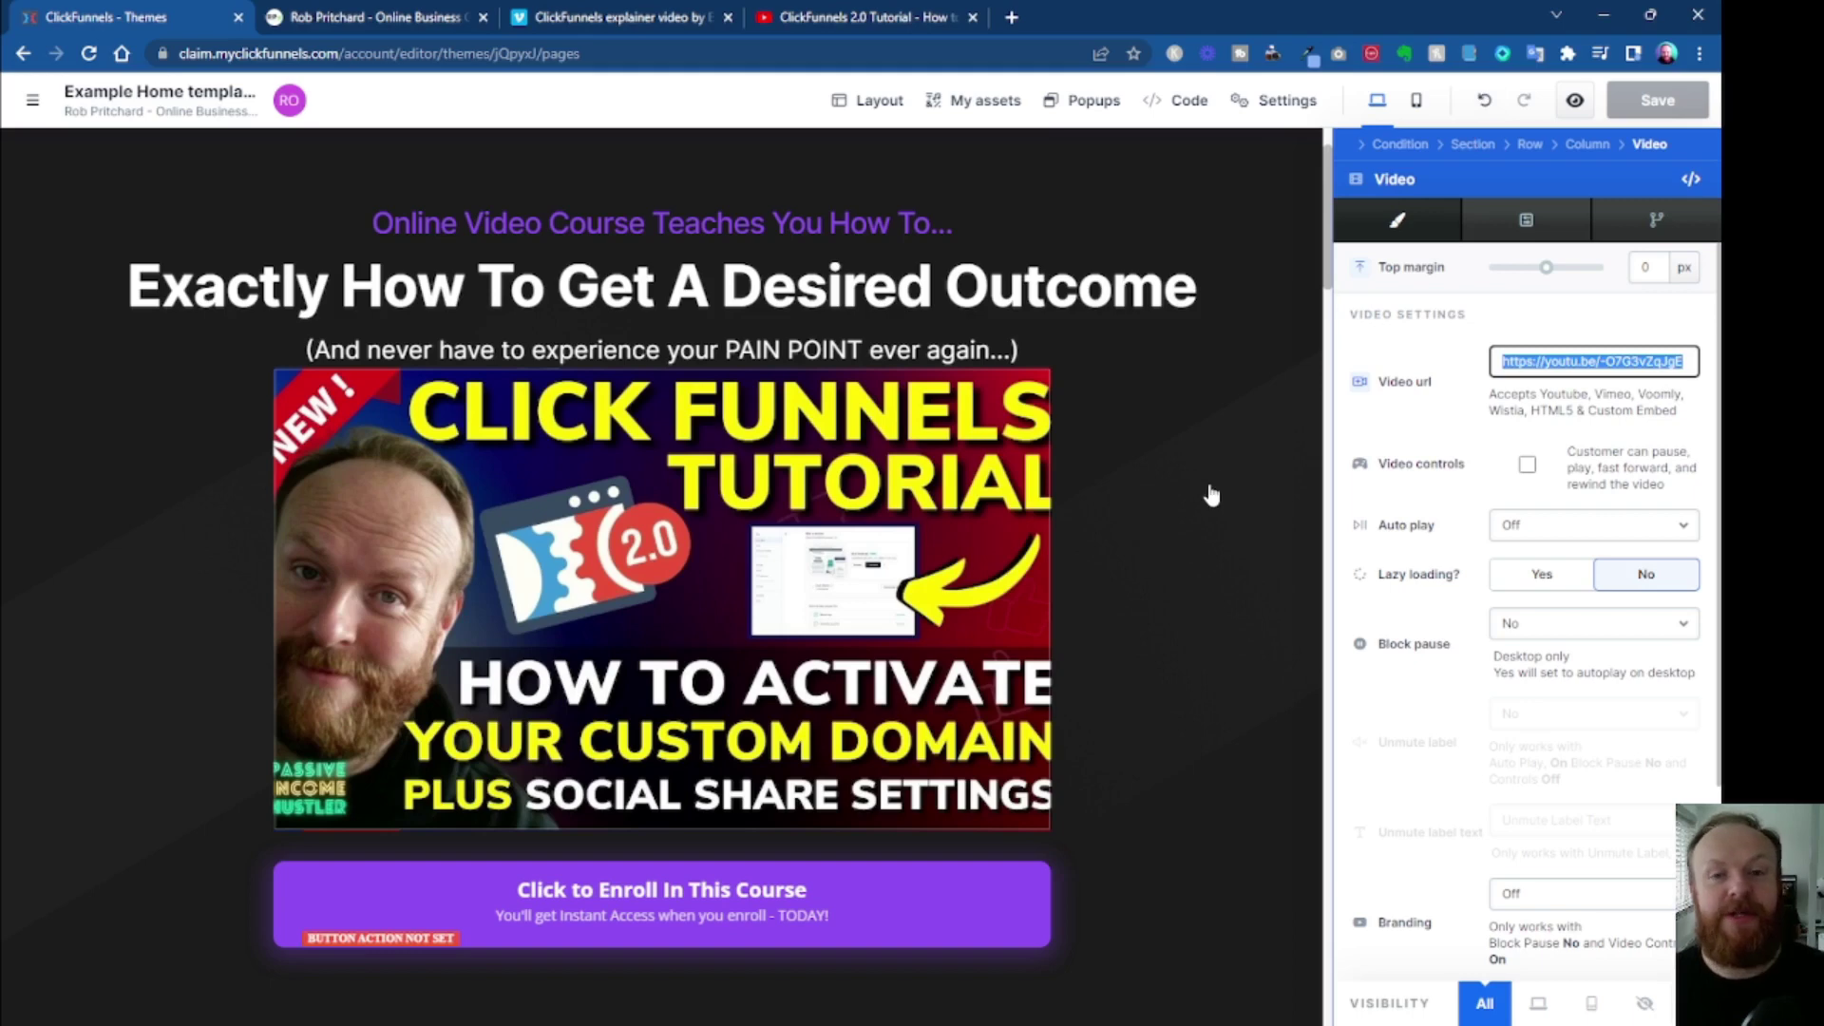